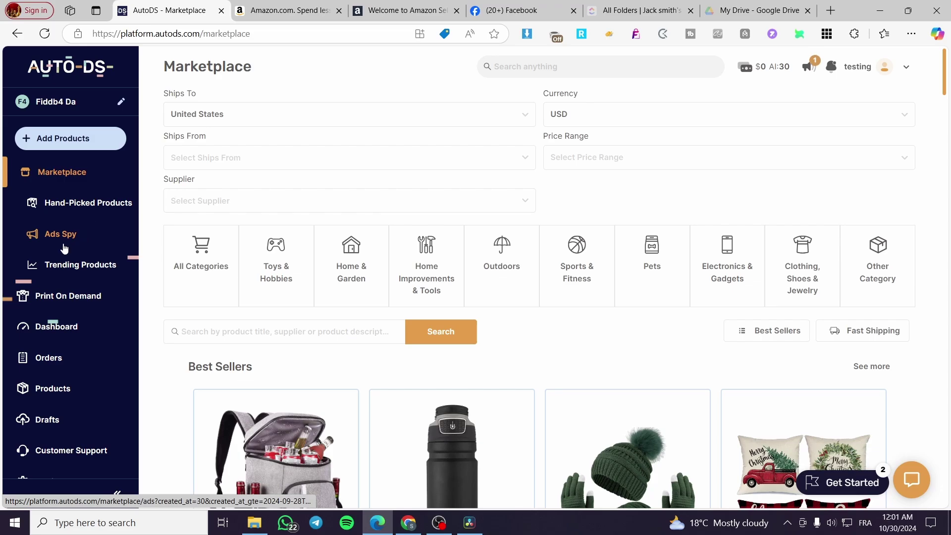
View the Trending Products page, return to the Marketplace, and browse its Best Sellers
left_click(87, 275)
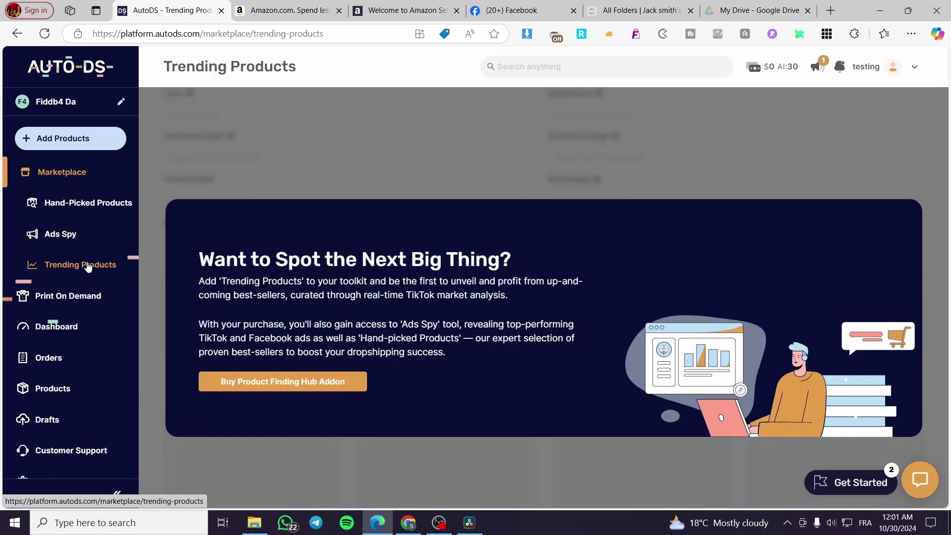
left_click(64, 179)
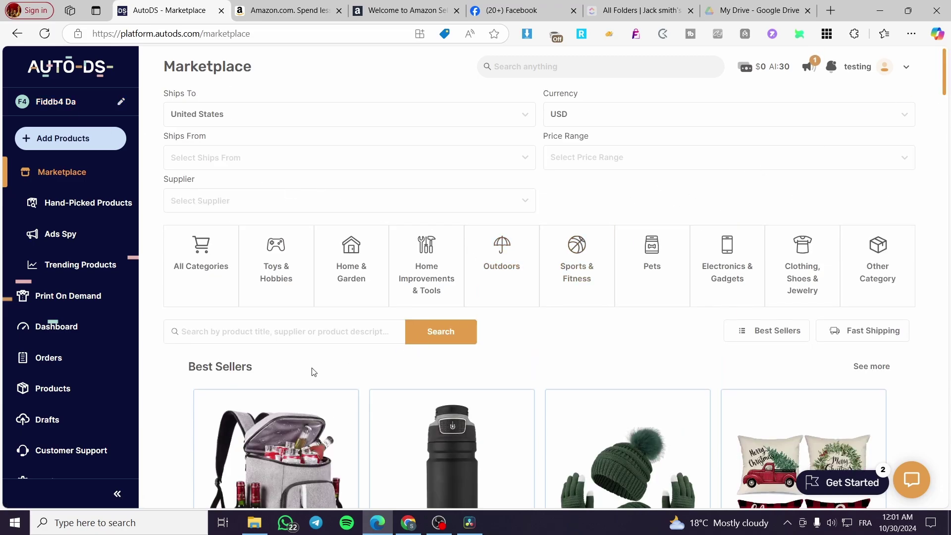
scroll(341, 365, "down", 3)
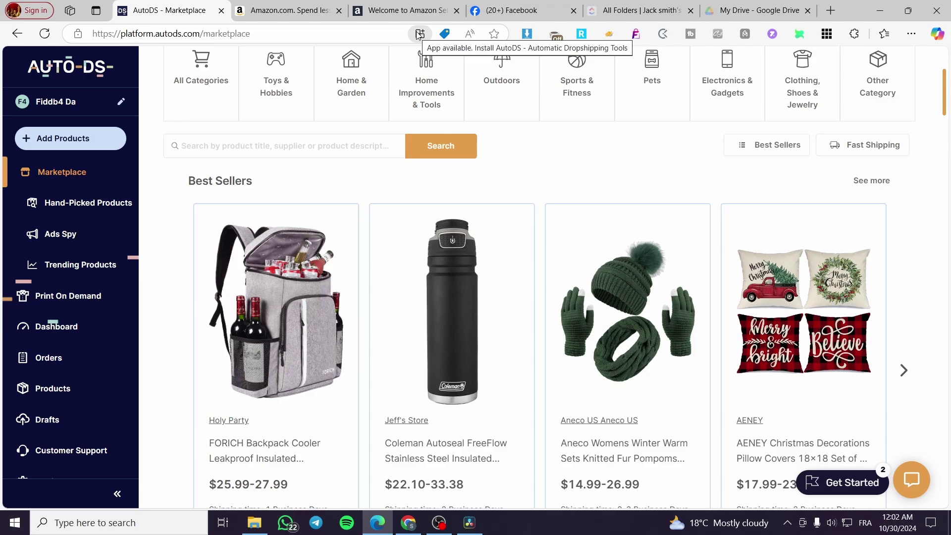
Switch to the Amazon storefront, browse its homepage product categories, and return to the AutoDS Marketplace
left_click(274, 7)
scroll(602, 392, "down", 8)
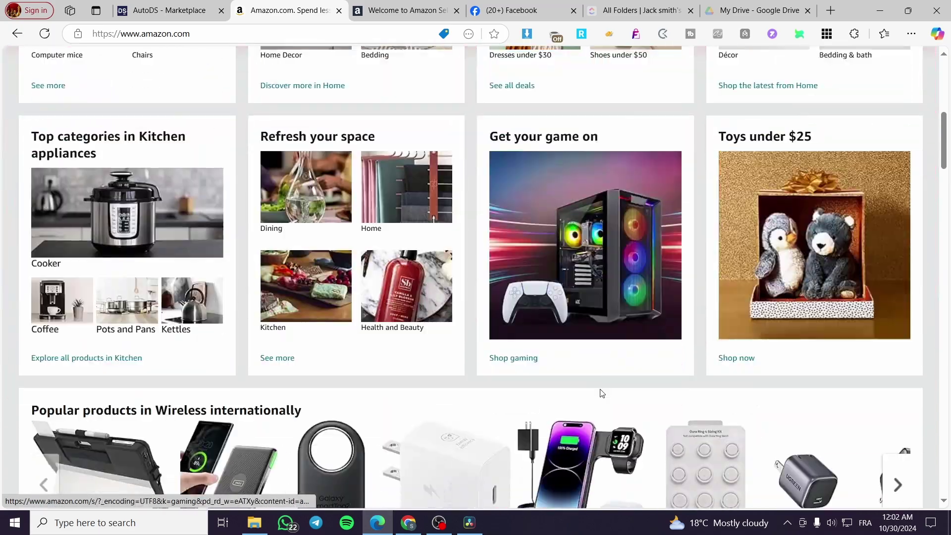
scroll(602, 392, "down", 8)
scroll(738, 350, "down", 2)
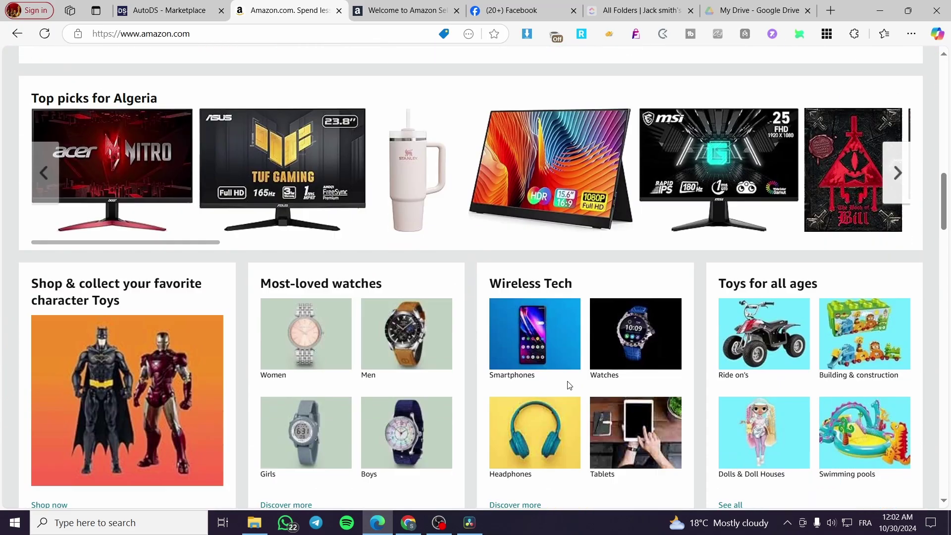
scroll(570, 385, "down", 4)
scroll(393, 357, "up", 15)
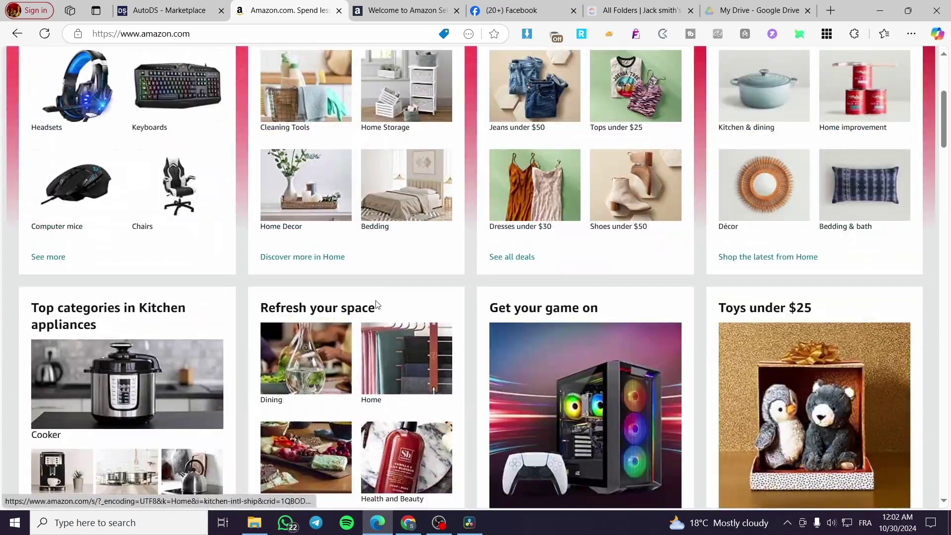
scroll(376, 304, "up", 5)
key("ctrl+shift+Tab")
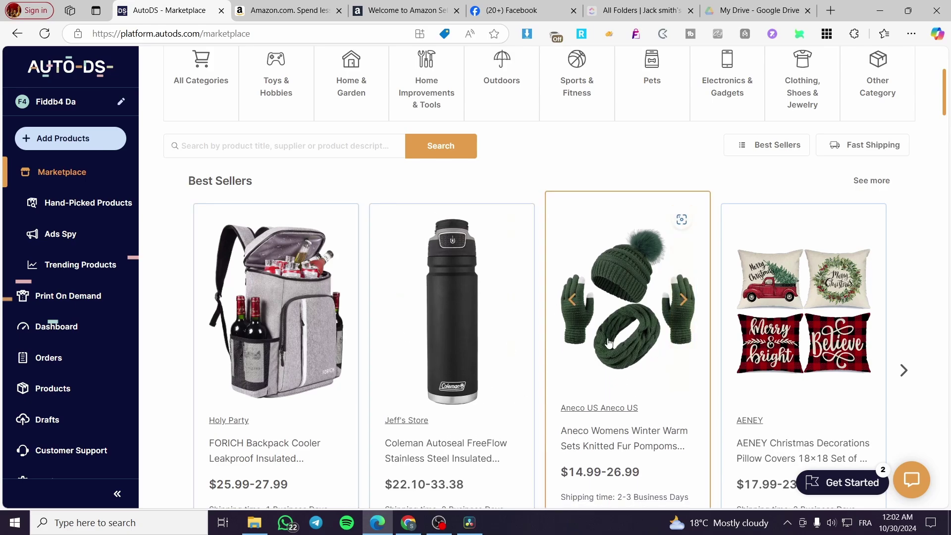
scroll(602, 342, "up", 3)
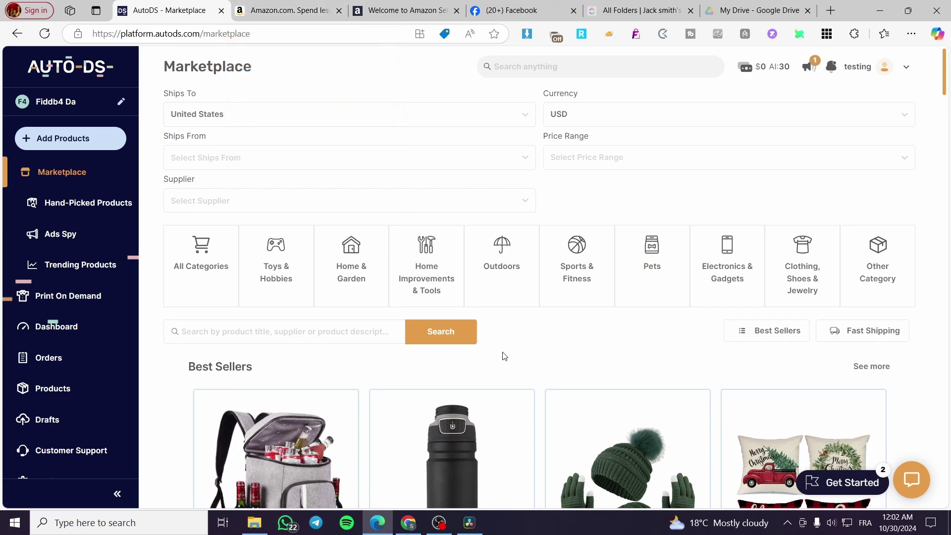
Look at the Amazon Seller Central seller account sign-up page and the Amazon storefront, and return to the AutoDS Marketplace
left_click(358, 14)
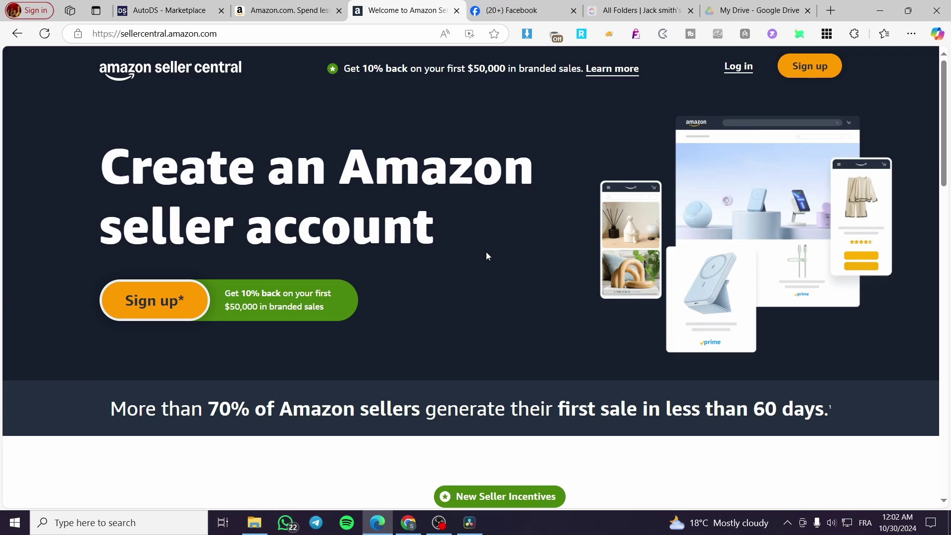
left_click(268, 9)
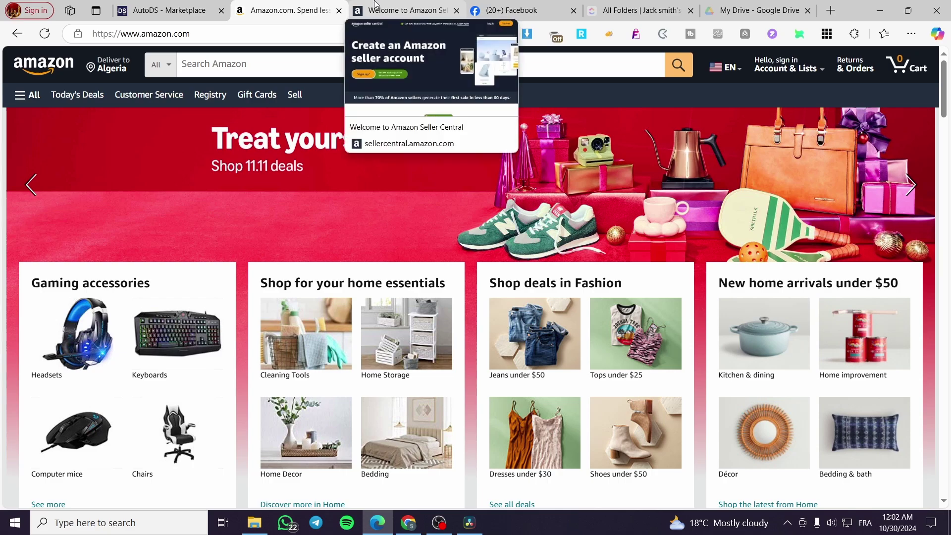
left_click(166, 10)
left_click(377, 11)
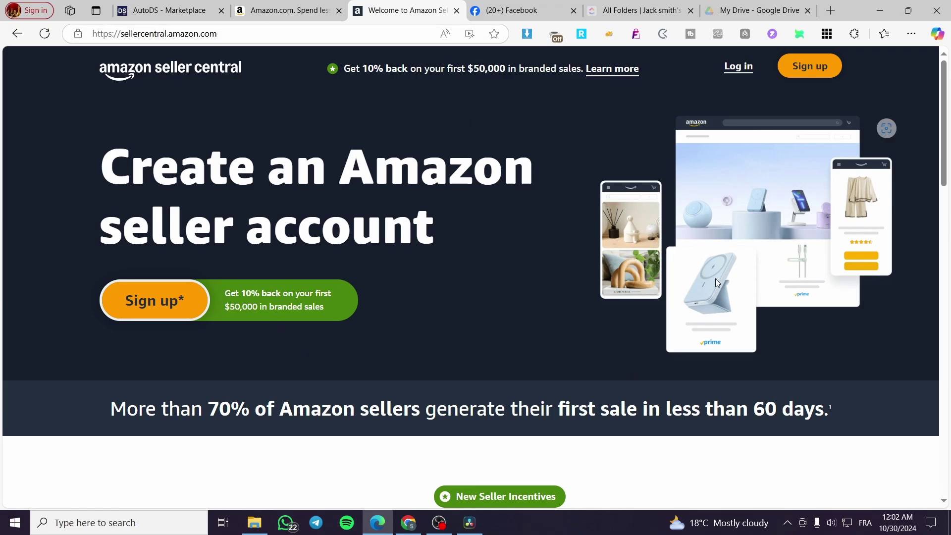
left_click(177, 13)
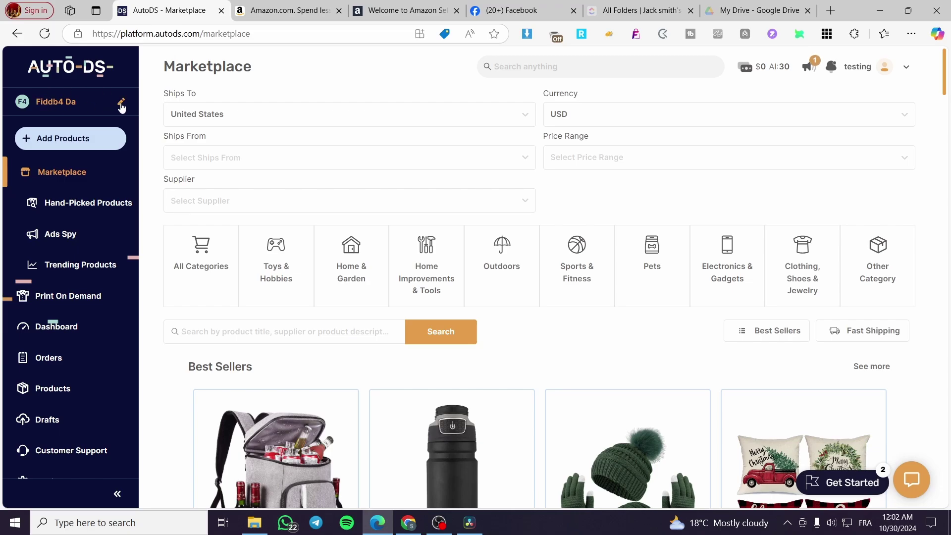
Start adding a new store from the store list, choose Amazon Store as the store type, and continue to the plans
left_click(91, 105)
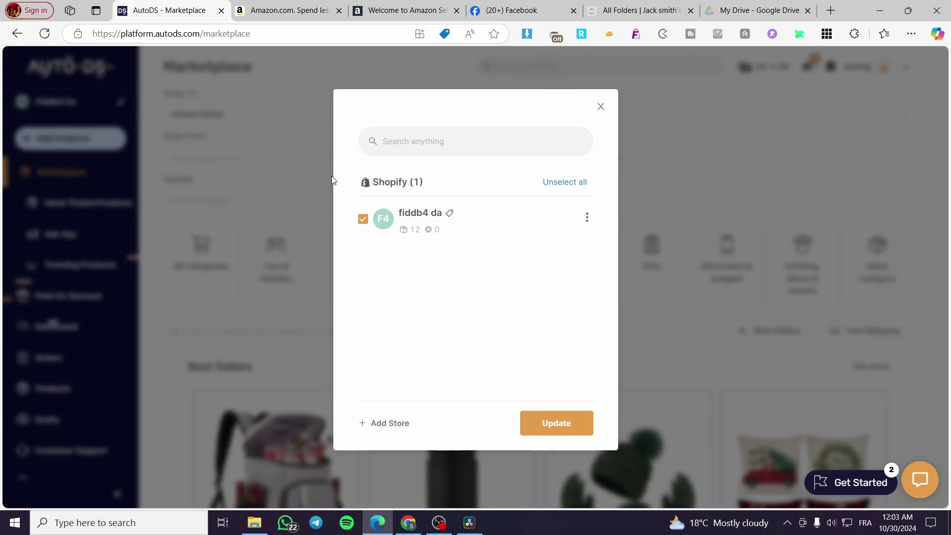
left_click(384, 425)
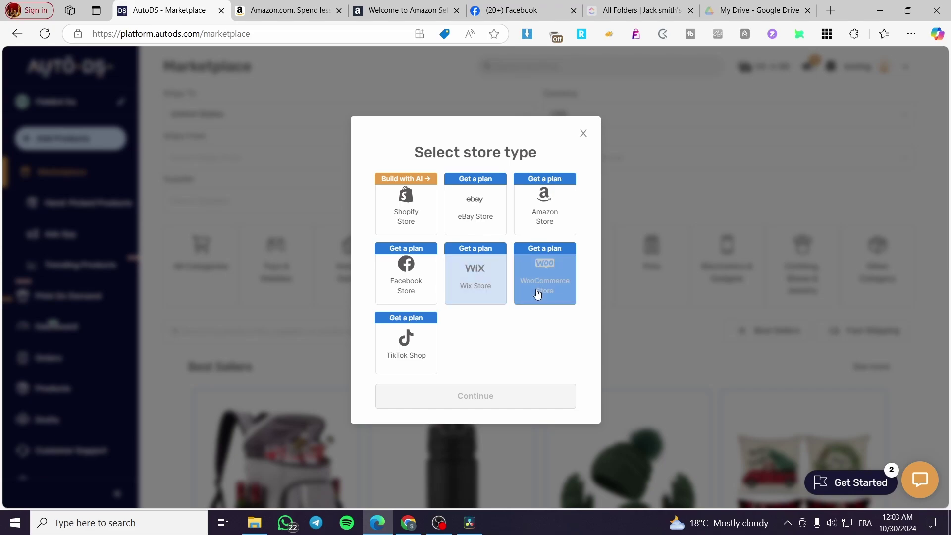
left_click(540, 215)
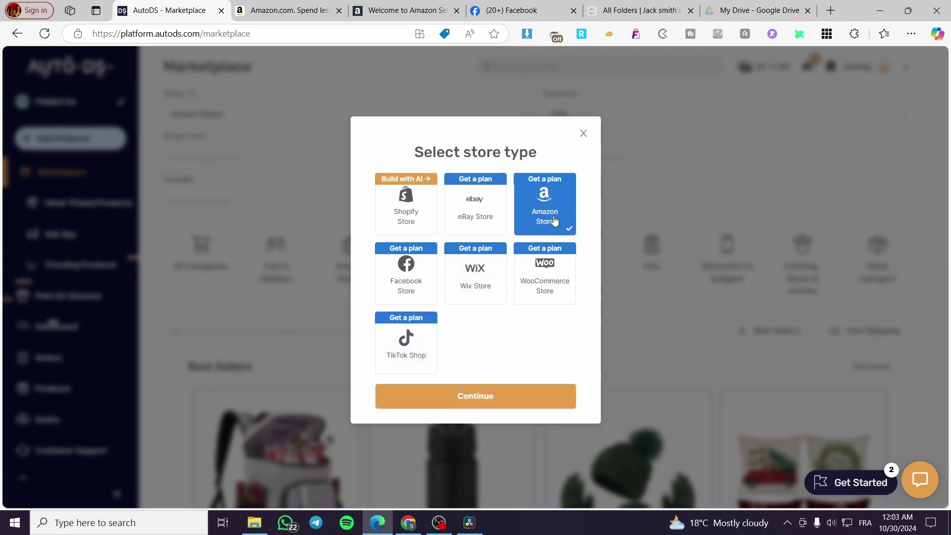
left_click(508, 402)
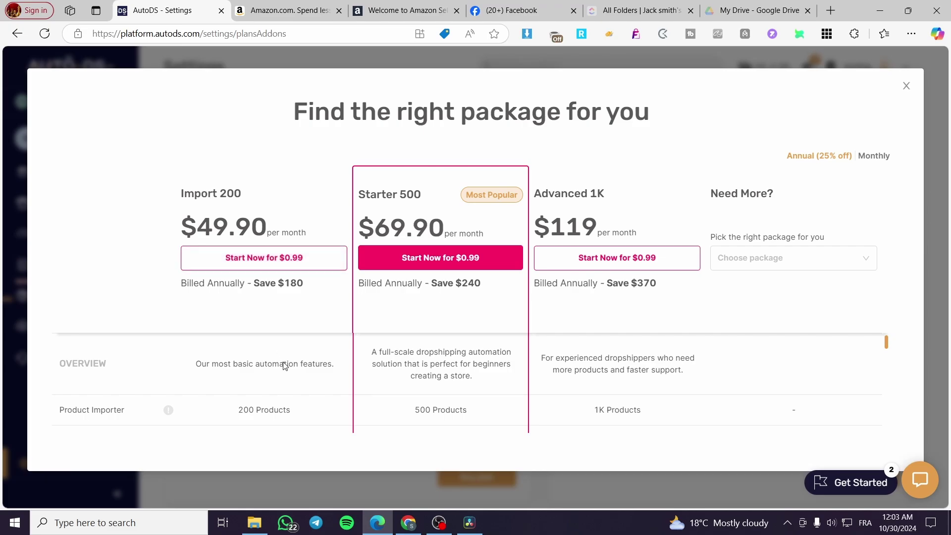
Examine the feature comparison of the Import 200, Starter 500 and Advanced 1K packages
scroll(279, 362, "down", 3)
scroll(248, 379, "up", 3)
scroll(268, 383, "down", 2)
scroll(318, 399, "up", 2)
scroll(238, 382, "down", 5)
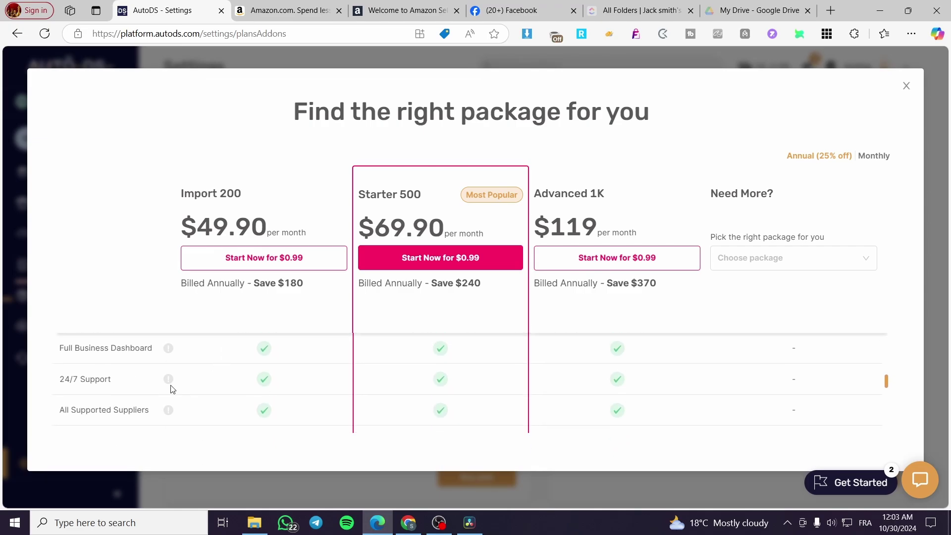
scroll(470, 415, "down", 5)
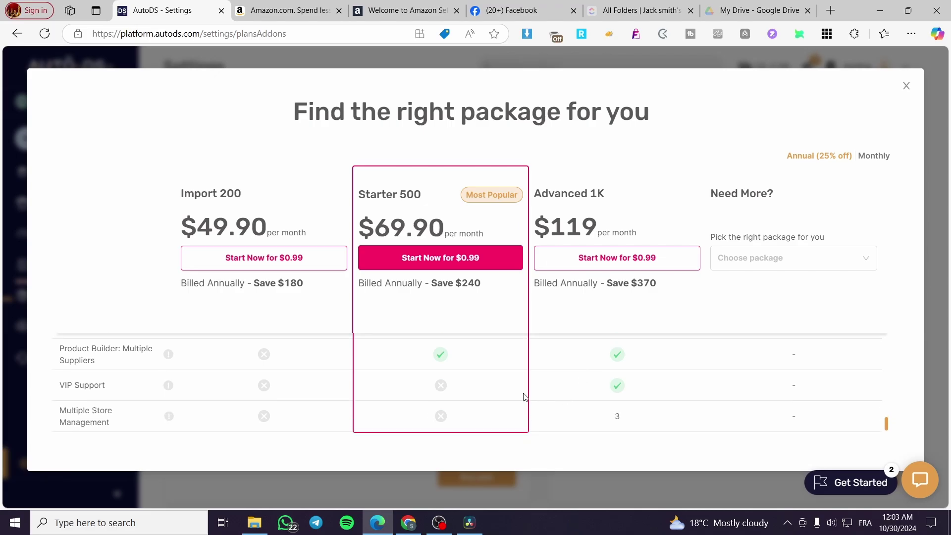
scroll(368, 396, "up", 4)
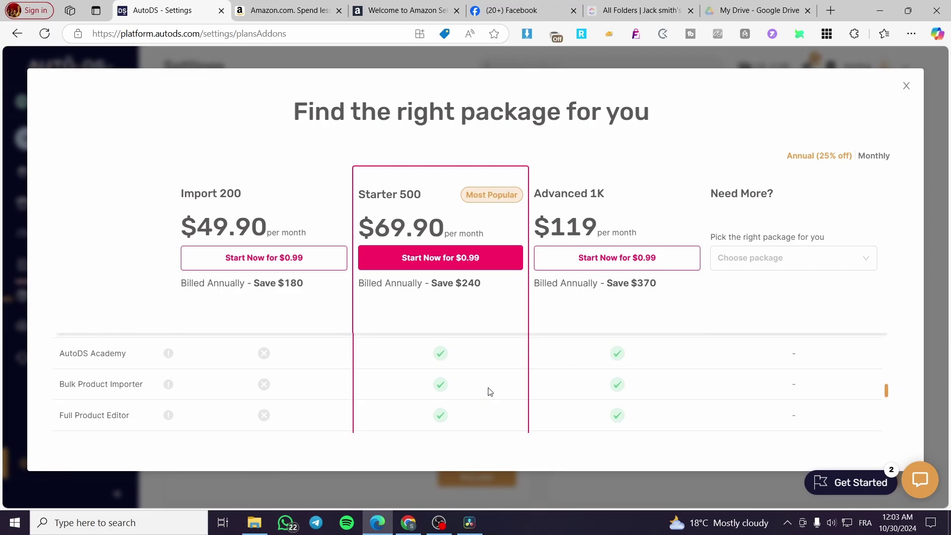
Open the Import 200 plan's payment details, close them without paying, and look through the plans for each selling platform
left_click(287, 259)
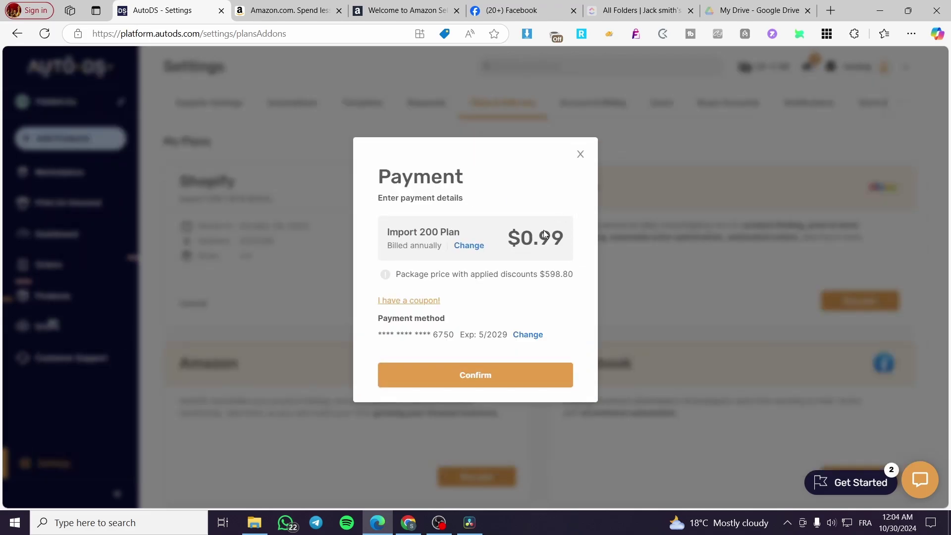
left_click(581, 154)
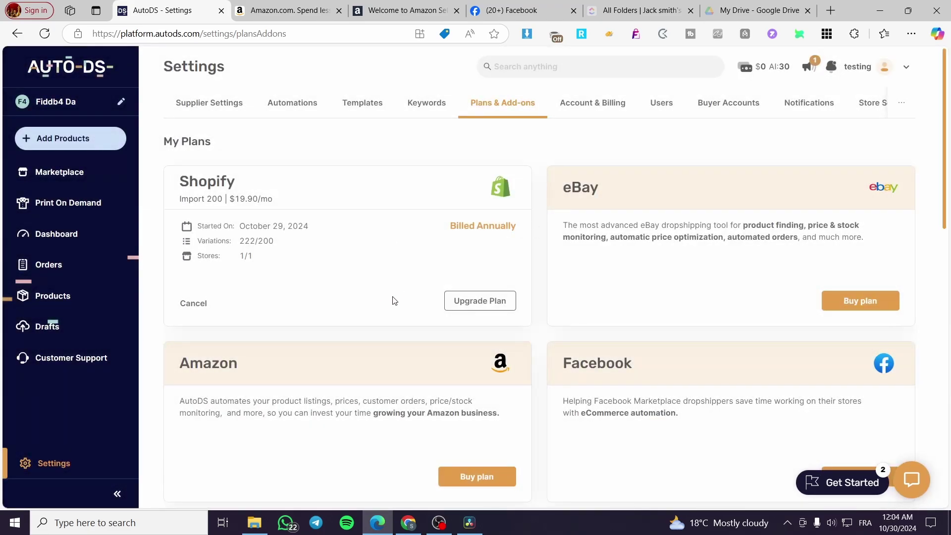
scroll(394, 300, "down", 10)
scroll(477, 308, "up", 3)
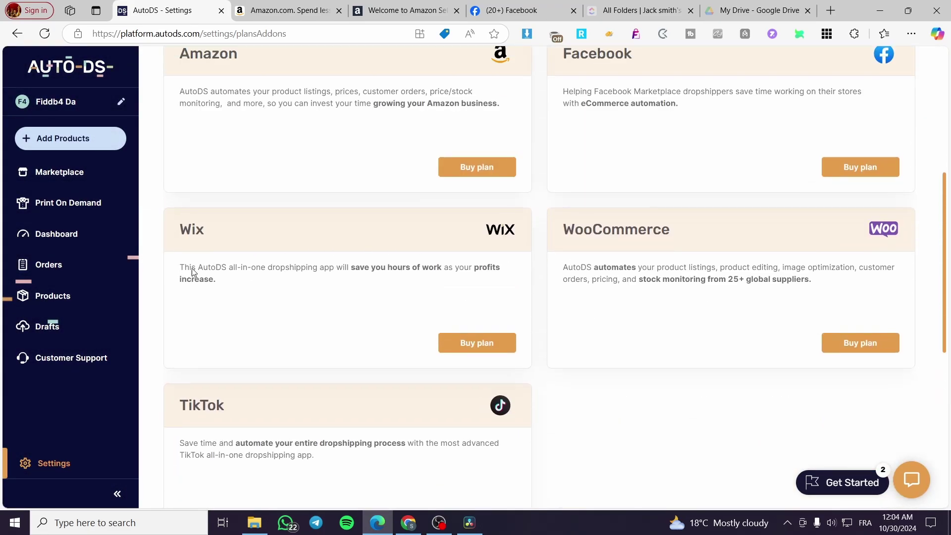
Check the connected store list, close it, and review the supplier settings and the store settings
left_click(60, 101)
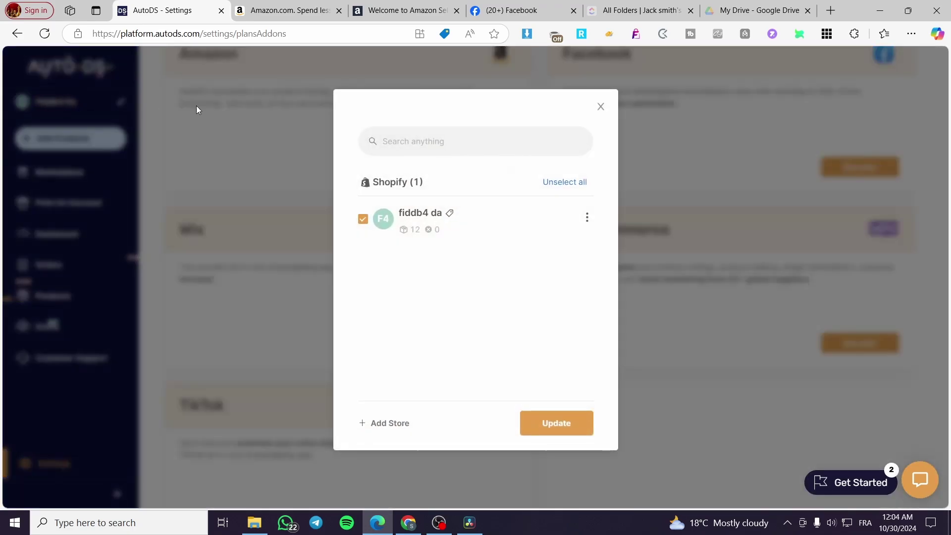
left_click(601, 106)
left_click(30, 461)
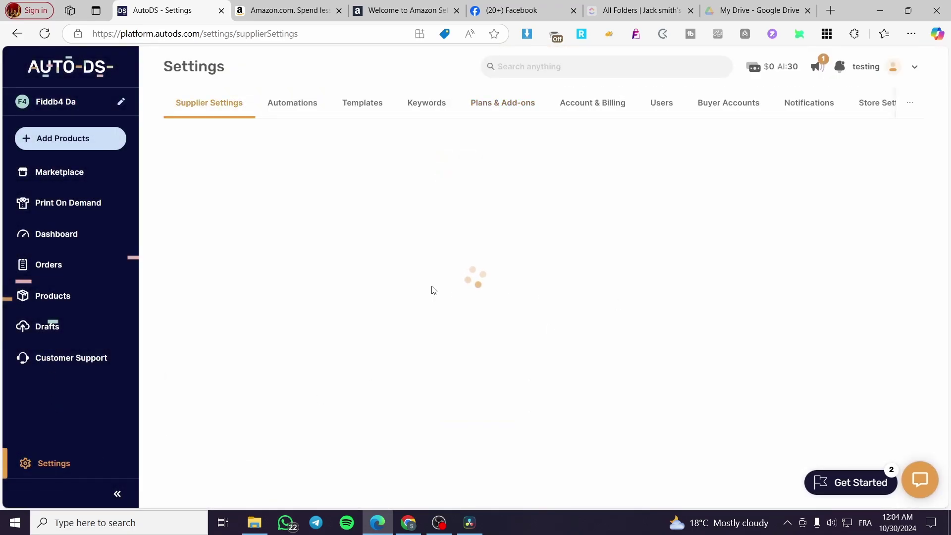
scroll(459, 293, "down", 5)
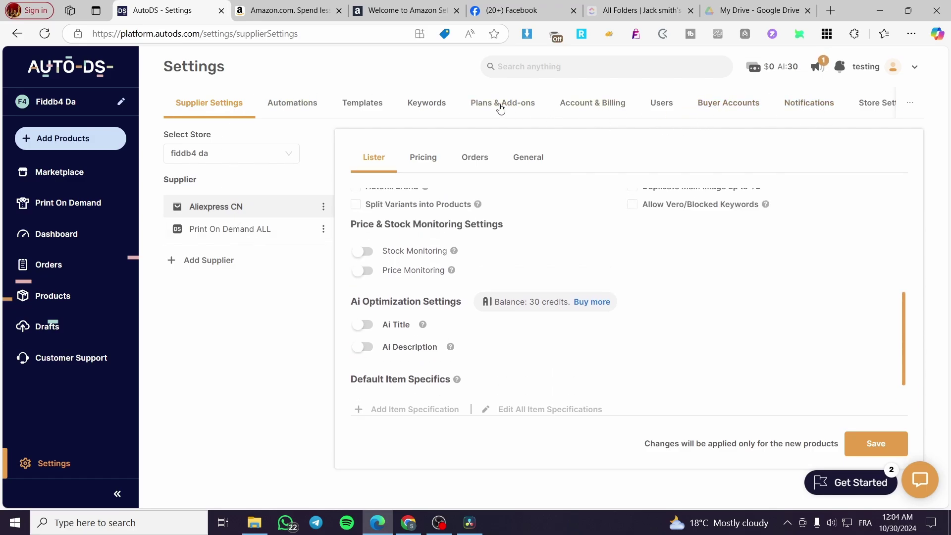
left_click(881, 106)
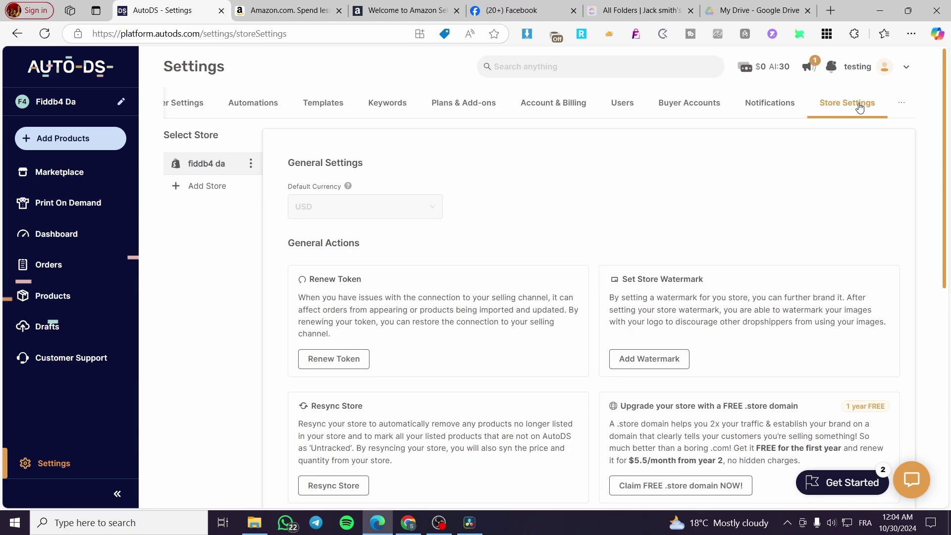
scroll(790, 144, "down", 3)
scroll(524, 223, "up", 3)
left_click(219, 188)
left_click(555, 218)
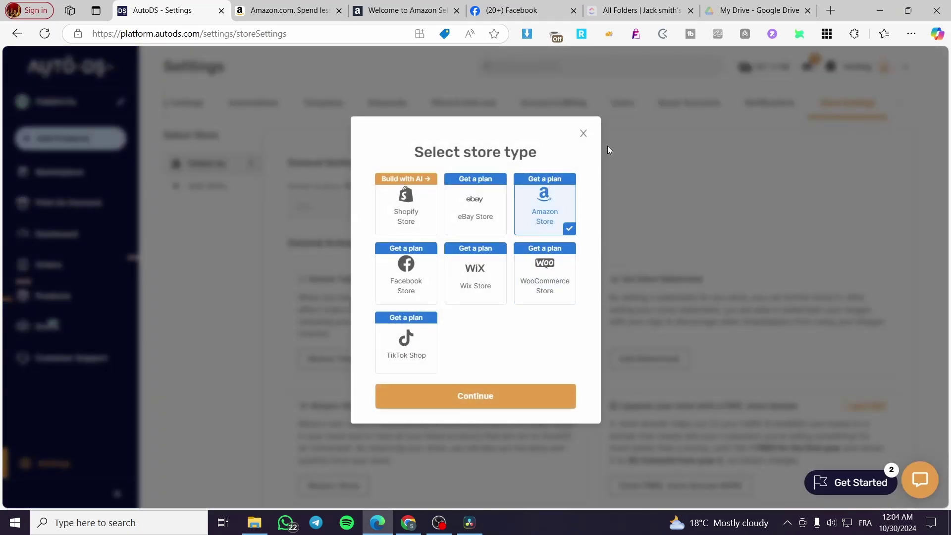
left_click(584, 134)
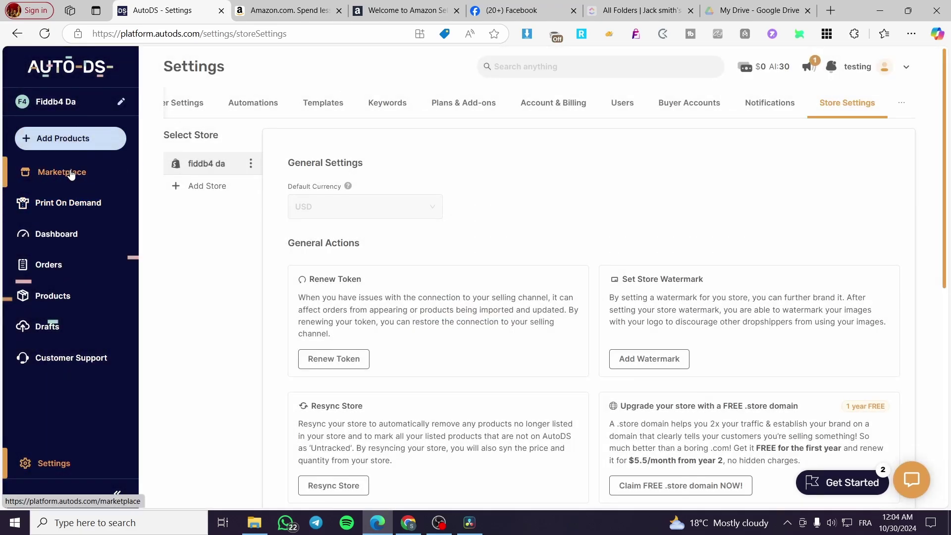
Return to the Marketplace and browse the Best Sellers and New Arrivals products
left_click(74, 171)
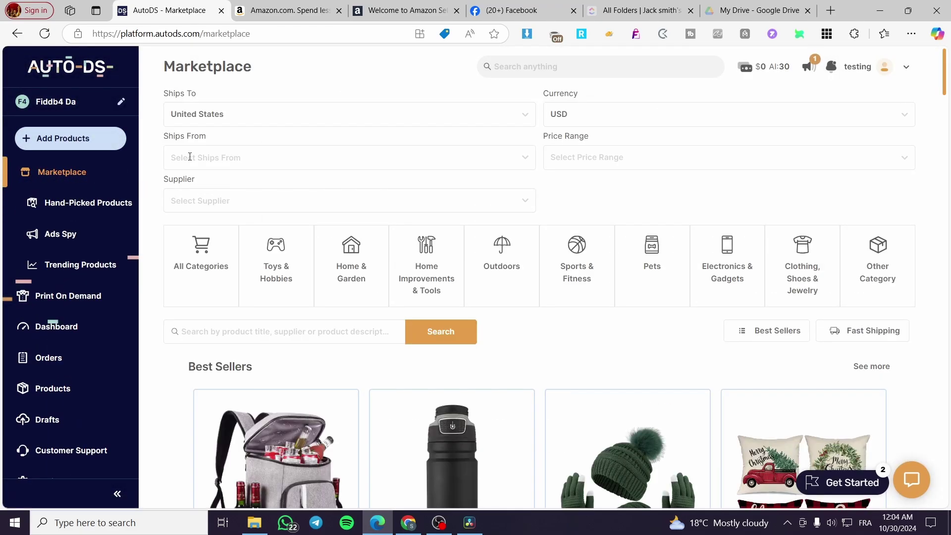
scroll(525, 327, "down", 3)
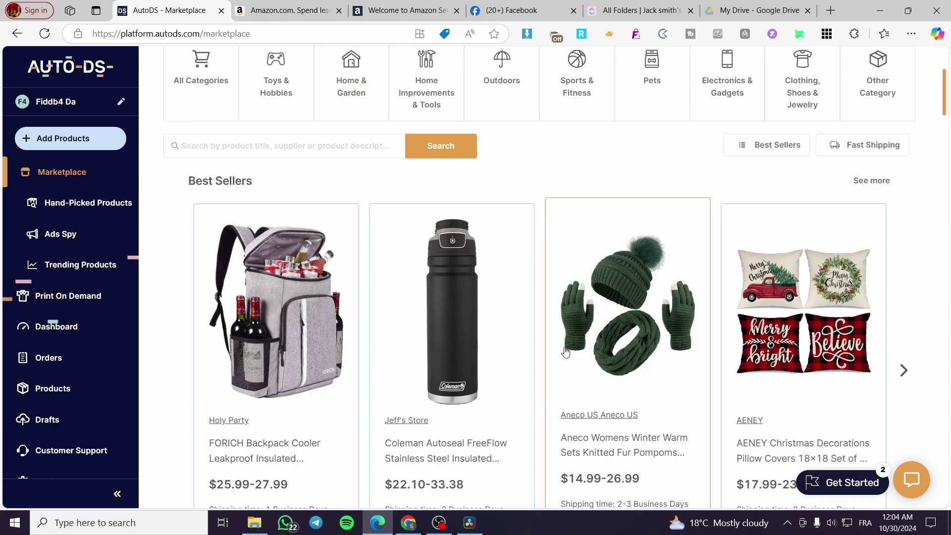
scroll(639, 292, "down", 5)
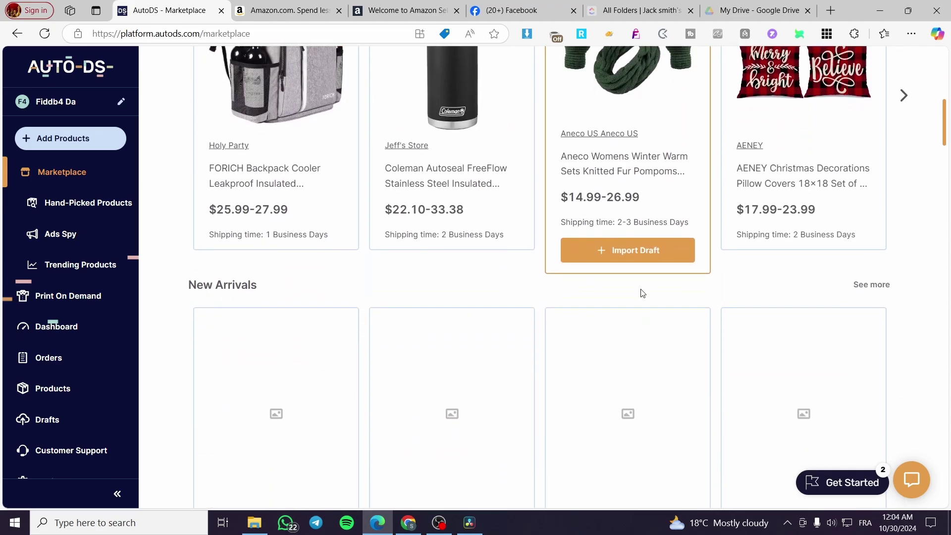
scroll(641, 293, "up", 9)
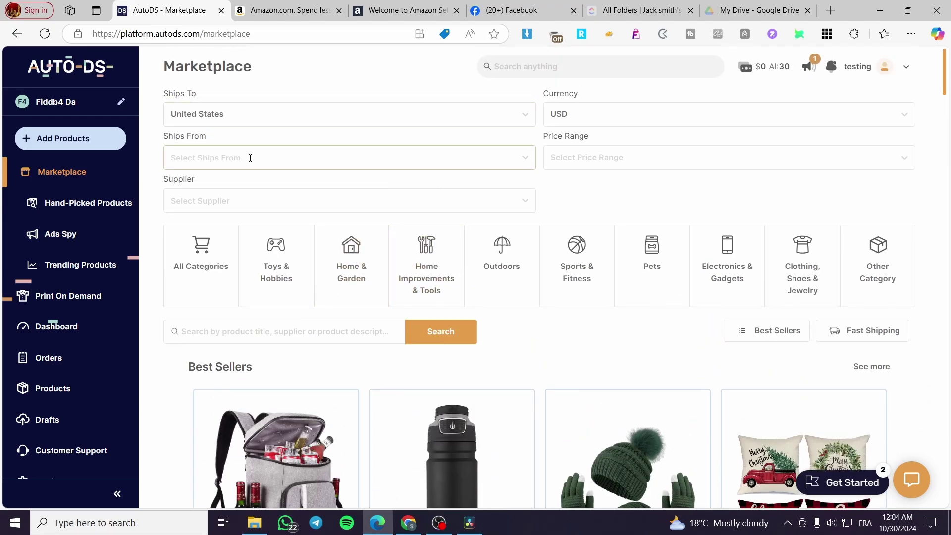
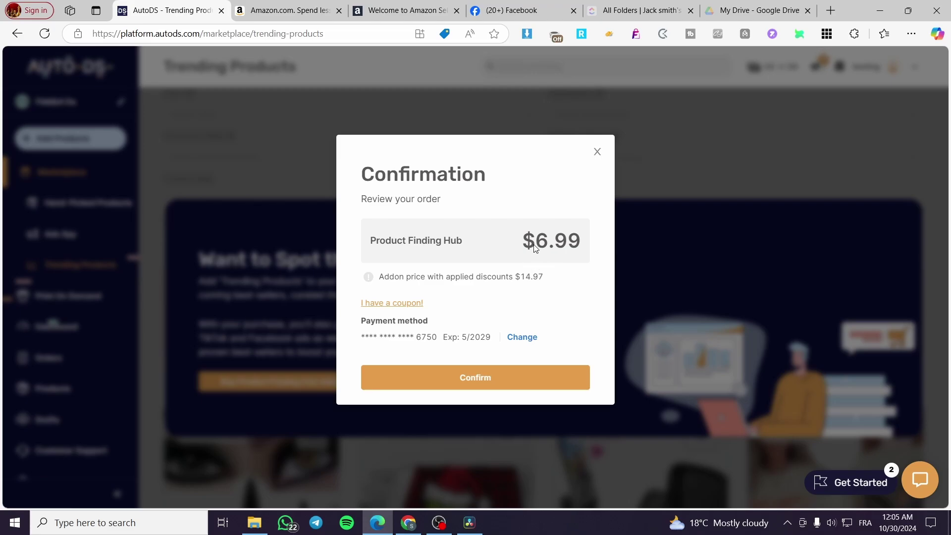
Review the Product Finding Hub addon order, close it without confirming, and open the Hand-Picked Products page
left_click_drag(536, 242, 577, 241)
left_click(588, 177)
left_click(597, 152)
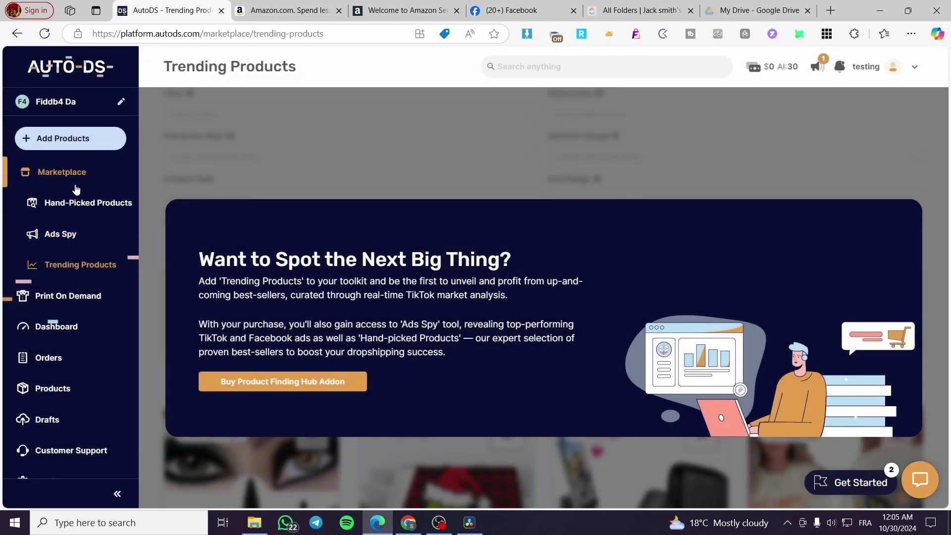
left_click(75, 208)
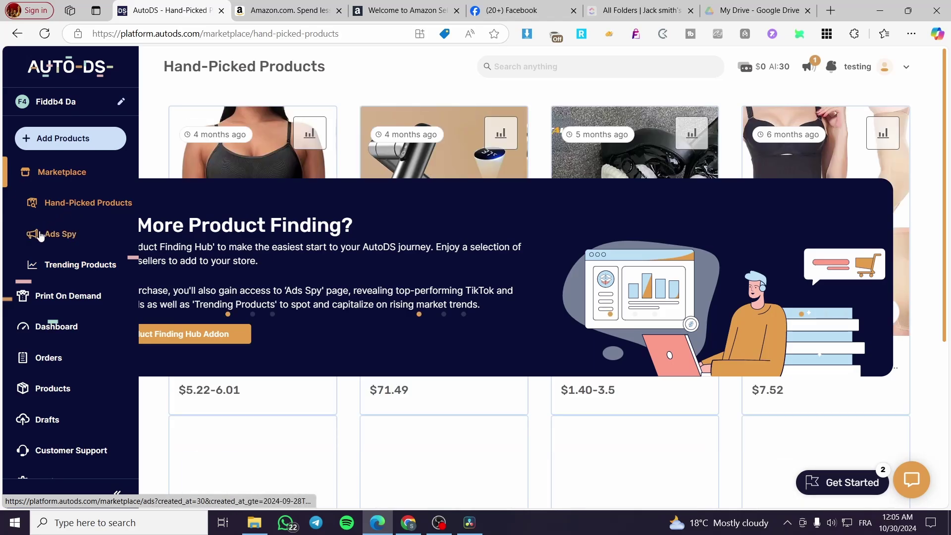
Look through the Hand-Picked Products and view the profit and engagement statistics of the faucet and the bodysuit
scroll(619, 425, "down", 5)
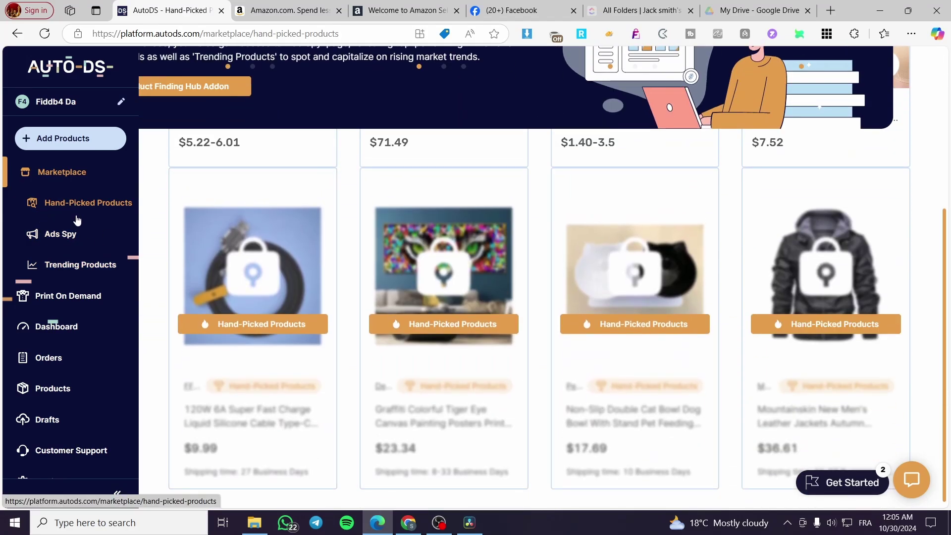
scroll(426, 379, "down", 1)
scroll(432, 380, "up", 5)
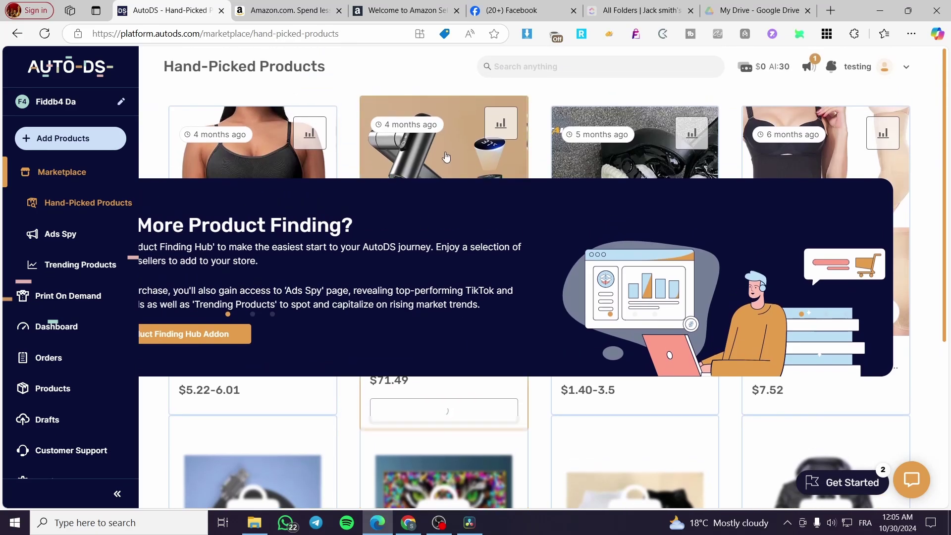
mouse_move(508, 132)
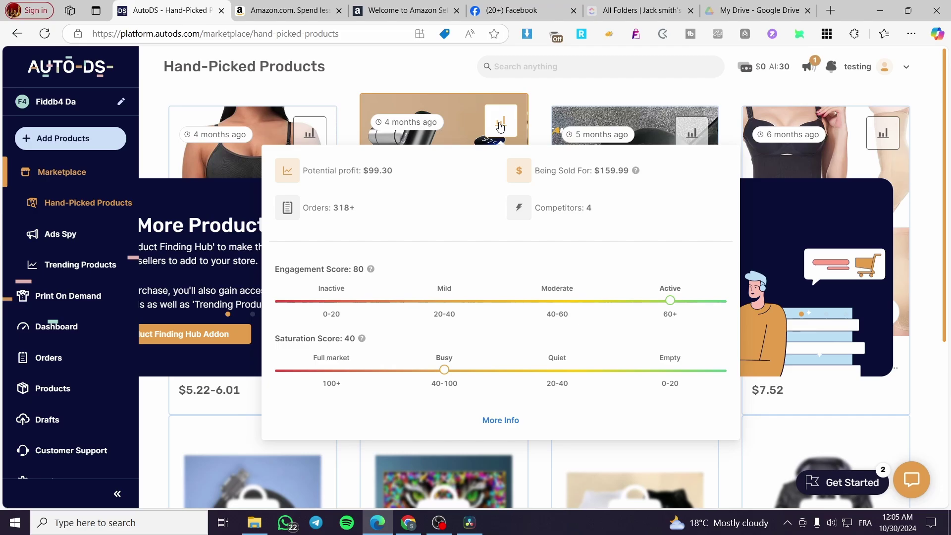
mouse_move(311, 124)
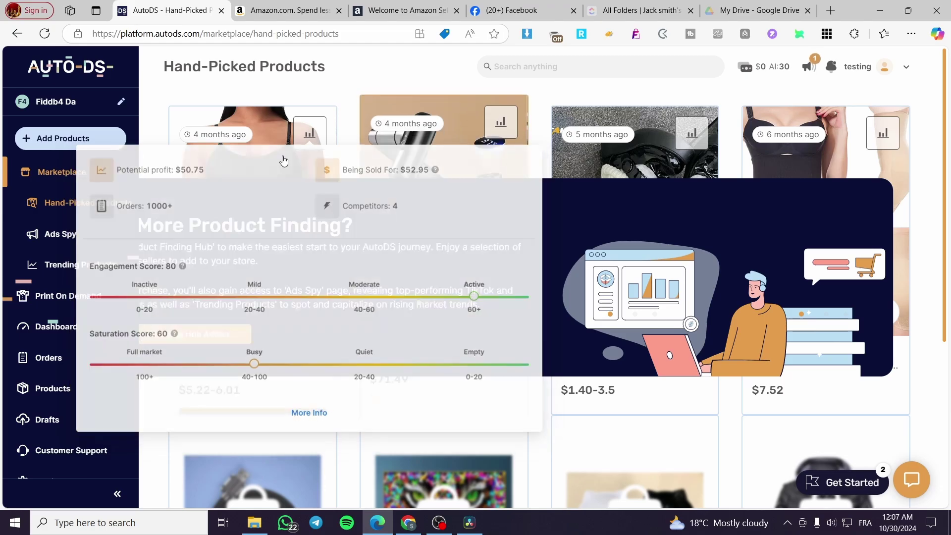
Open the spaghetti strap bodysuit's product page and review its analysis, social ads and competitors
left_click(270, 153)
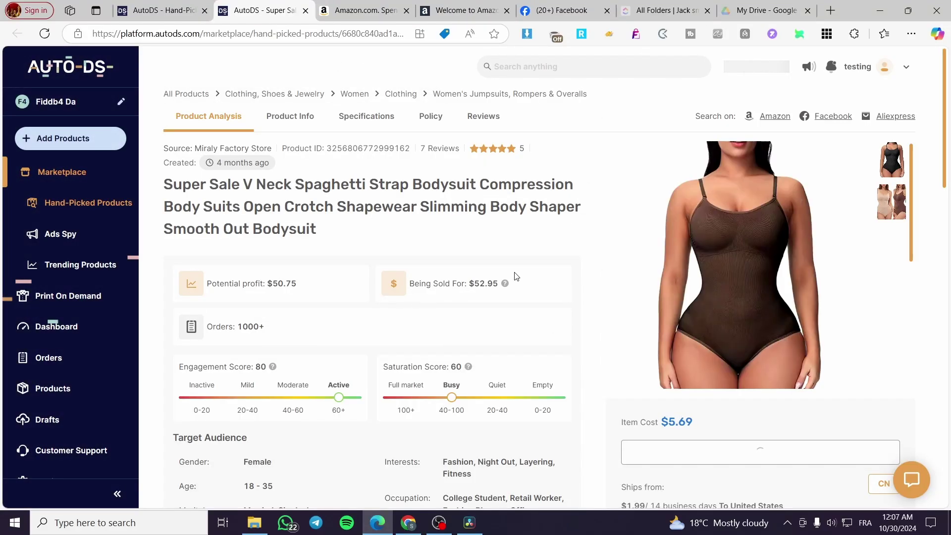
scroll(514, 276, "down", 8)
scroll(451, 260, "down", 5)
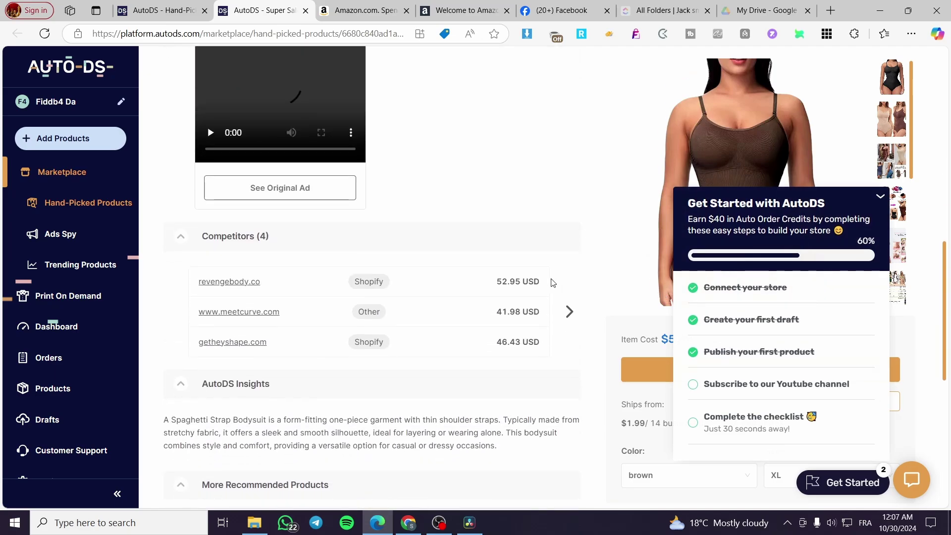
scroll(451, 260, "down", 2)
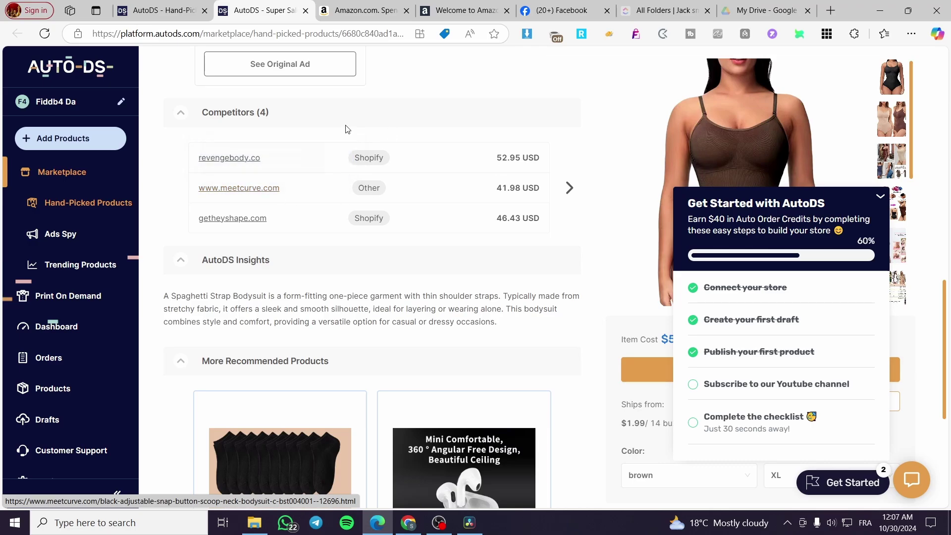
left_click(239, 188)
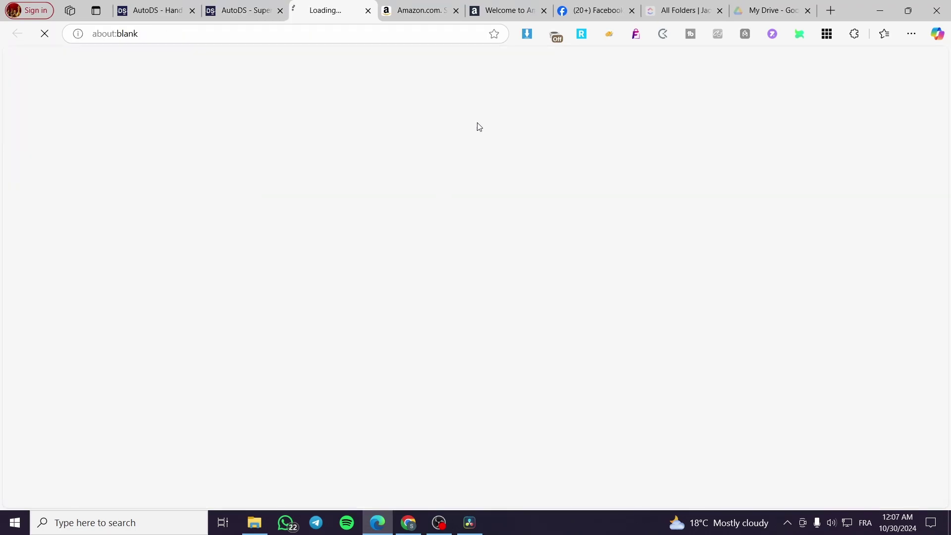
left_click(255, 6)
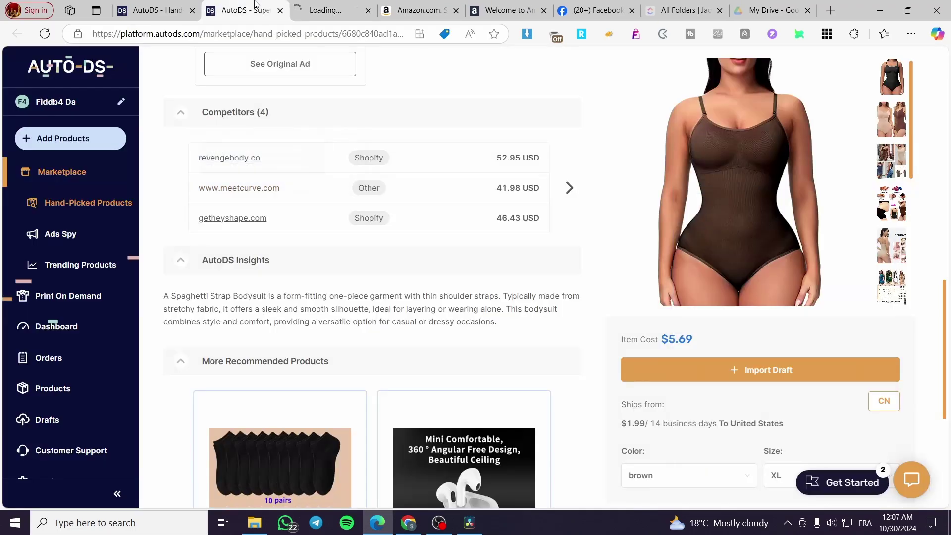
left_click(258, 188)
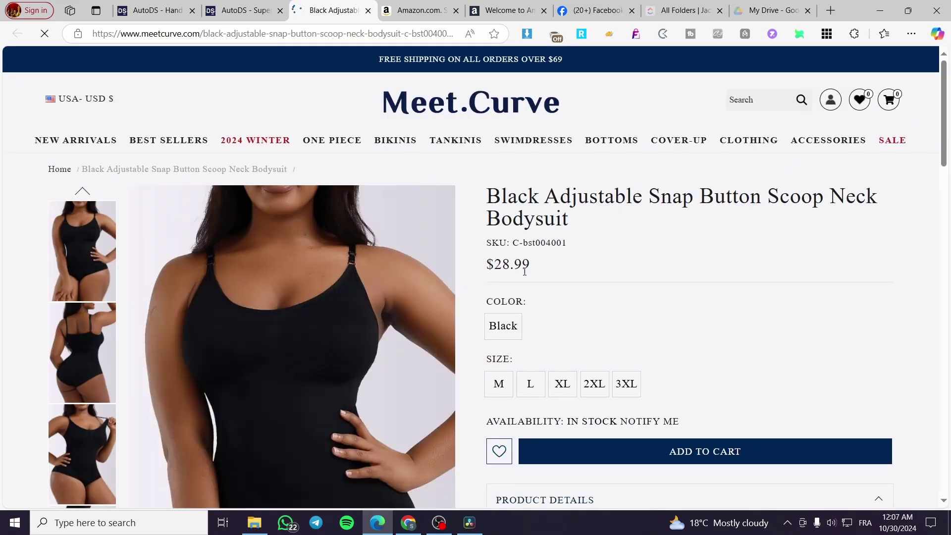
scroll(521, 295, "down", 3)
scroll(521, 295, "down", 7)
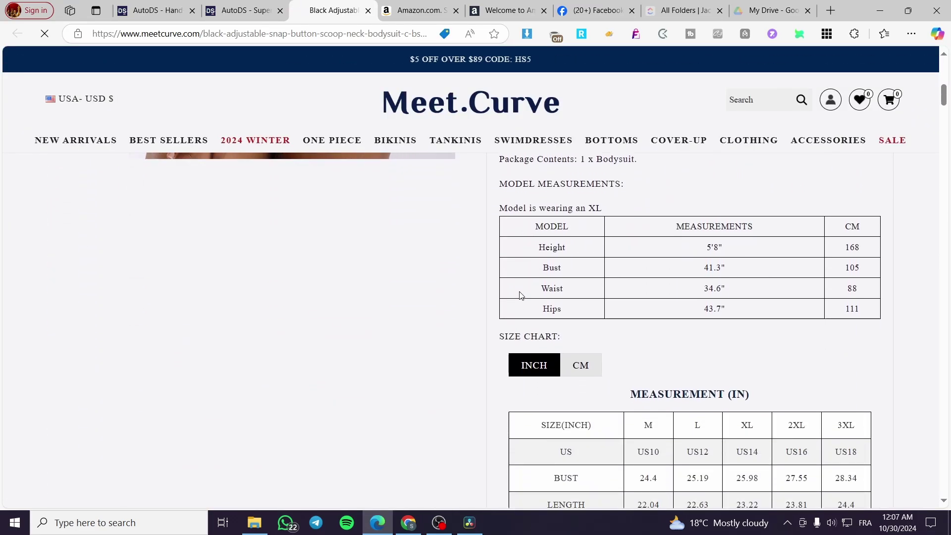
left_click(370, 11)
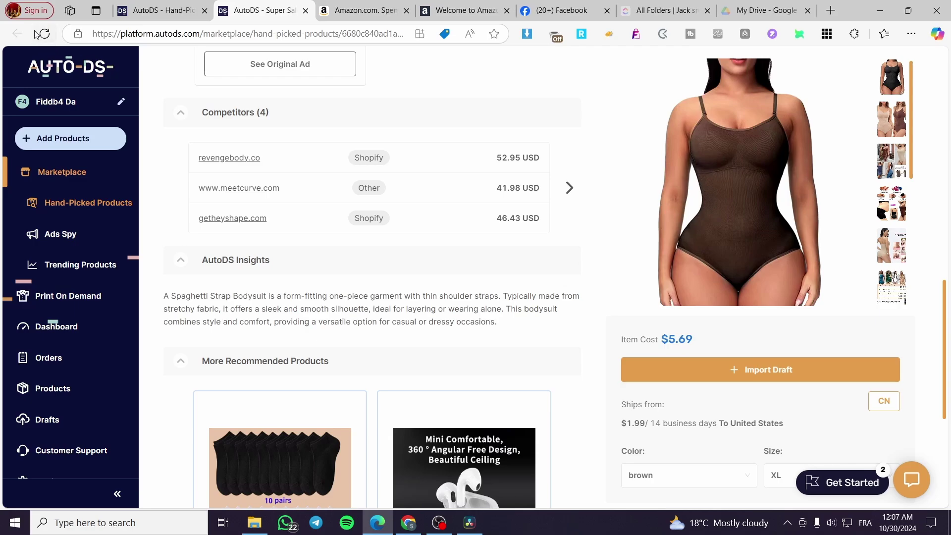
key("ctrl+shift+Tab")
left_click(305, 9)
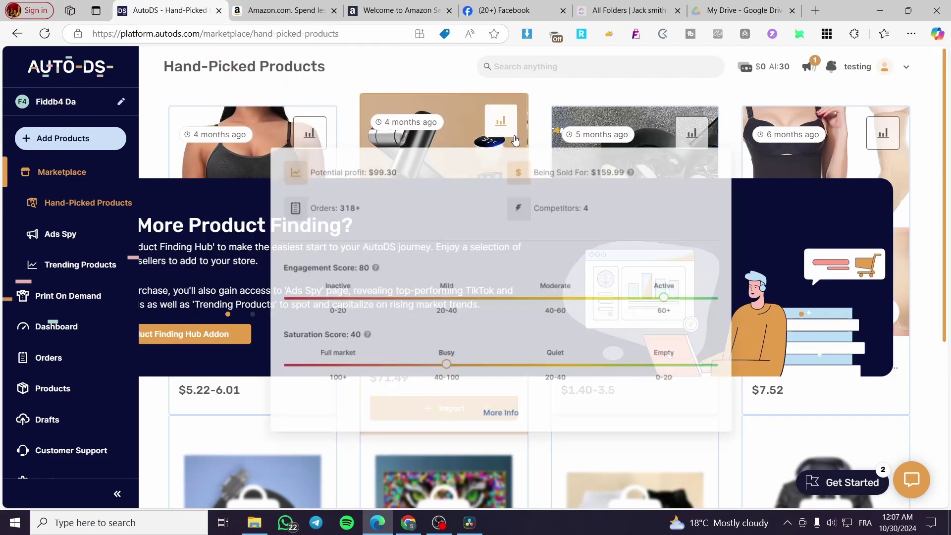
Open the Digital Display LED Basin Faucet's product page, collapse the Get Started checklist, and review its TikTok and Facebook ads
left_click(448, 127)
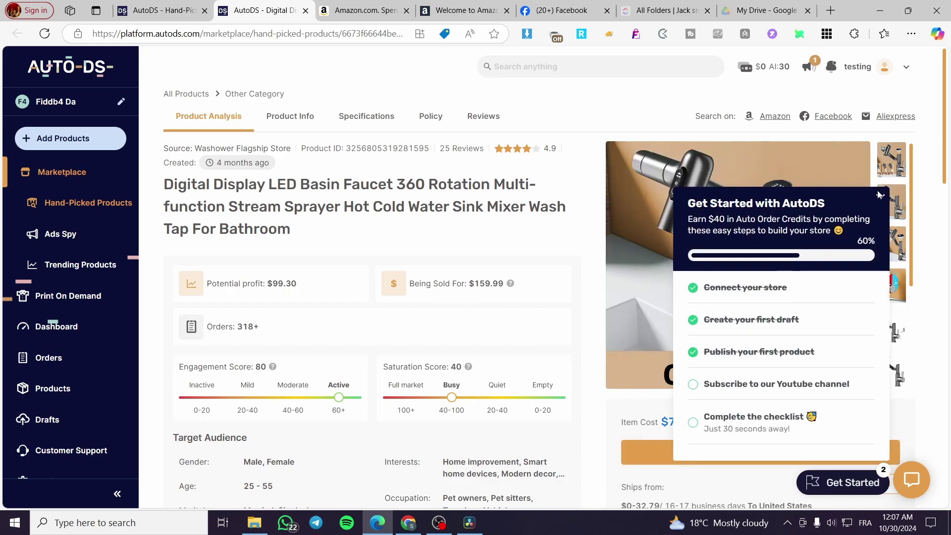
left_click(879, 192)
scroll(268, 331, "down", 3)
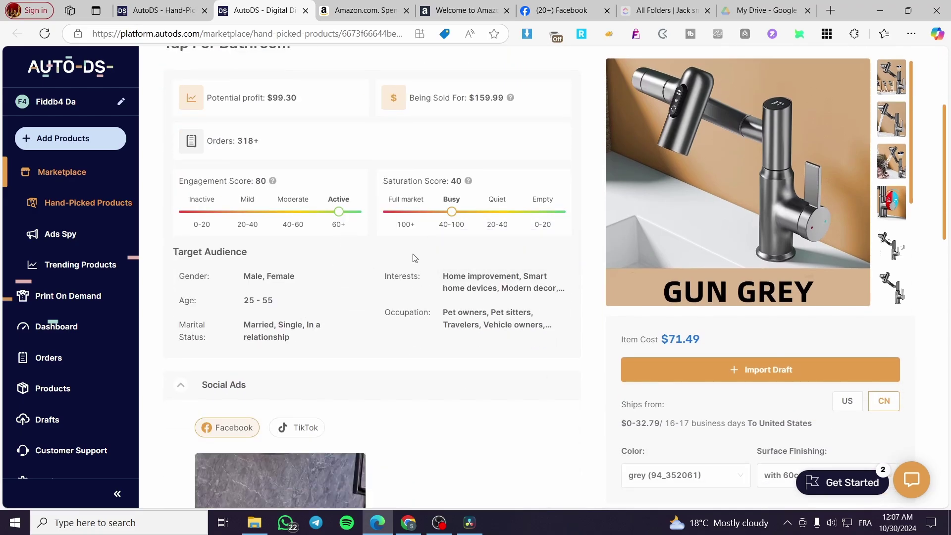
scroll(452, 317, "down", 4)
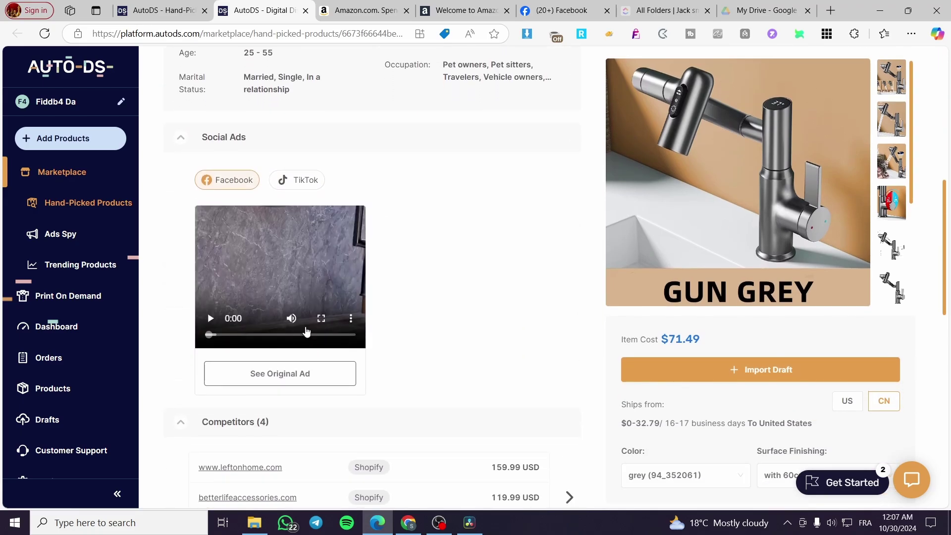
left_click(303, 190)
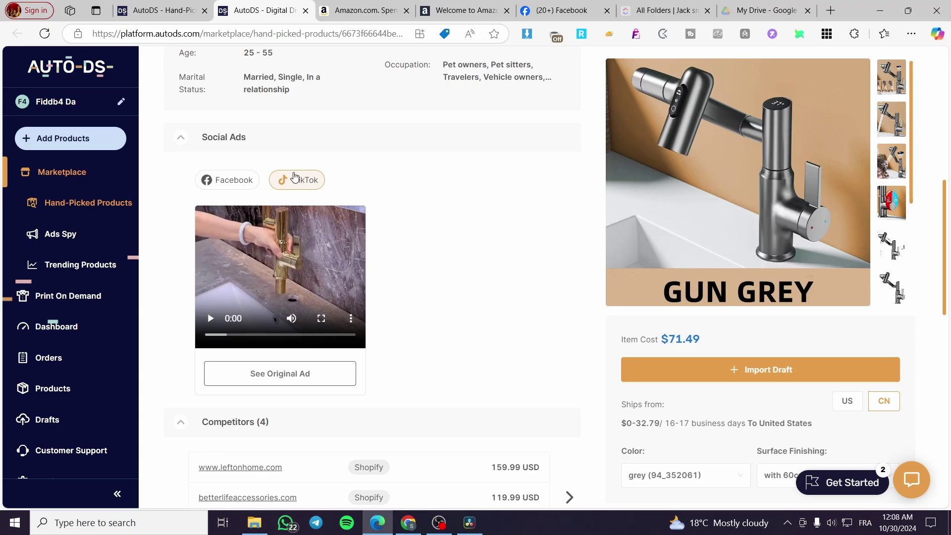
left_click(250, 185)
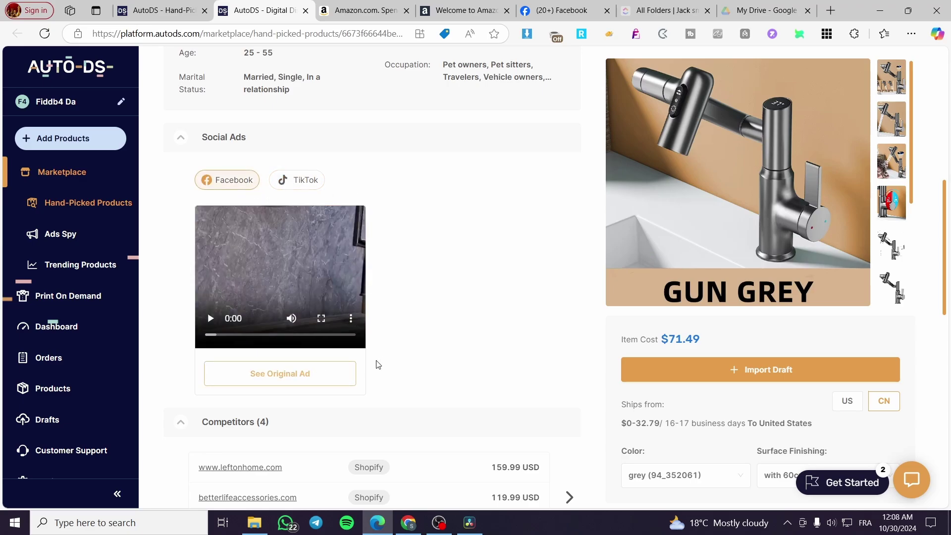
scroll(376, 365, "down", 2)
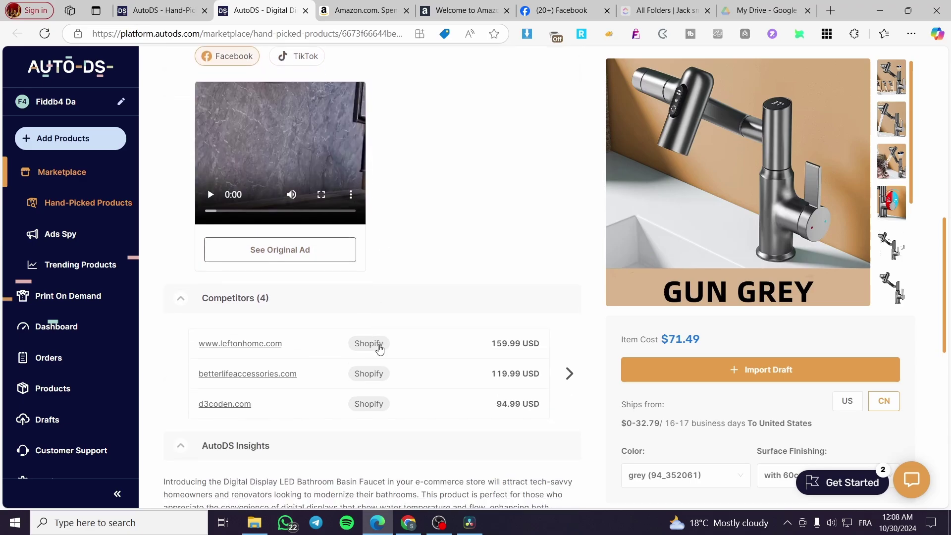
left_click(240, 348)
left_click(261, 7)
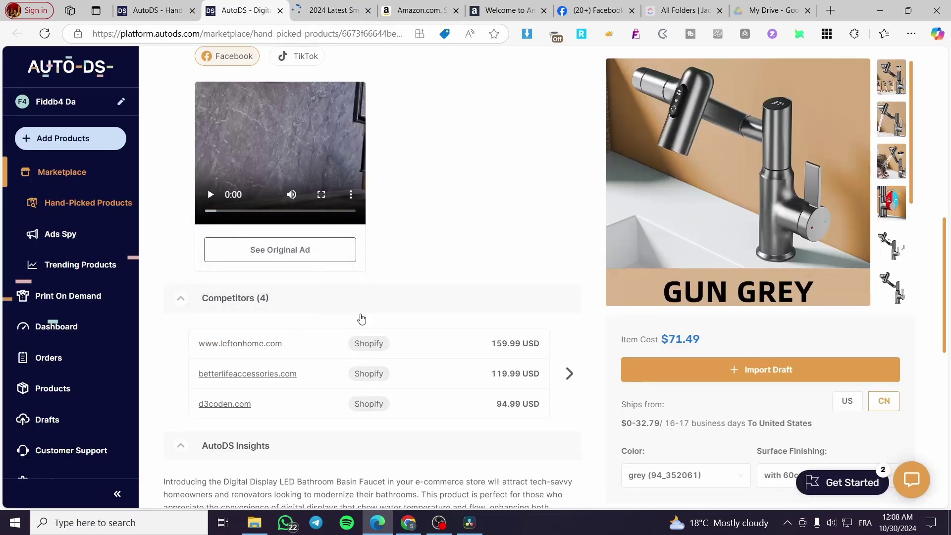
left_click(569, 373)
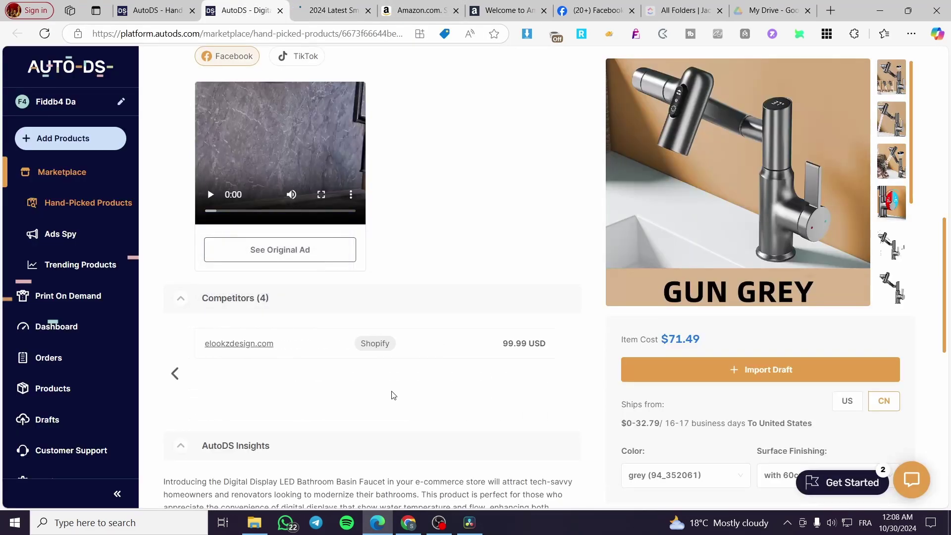
left_click(175, 374)
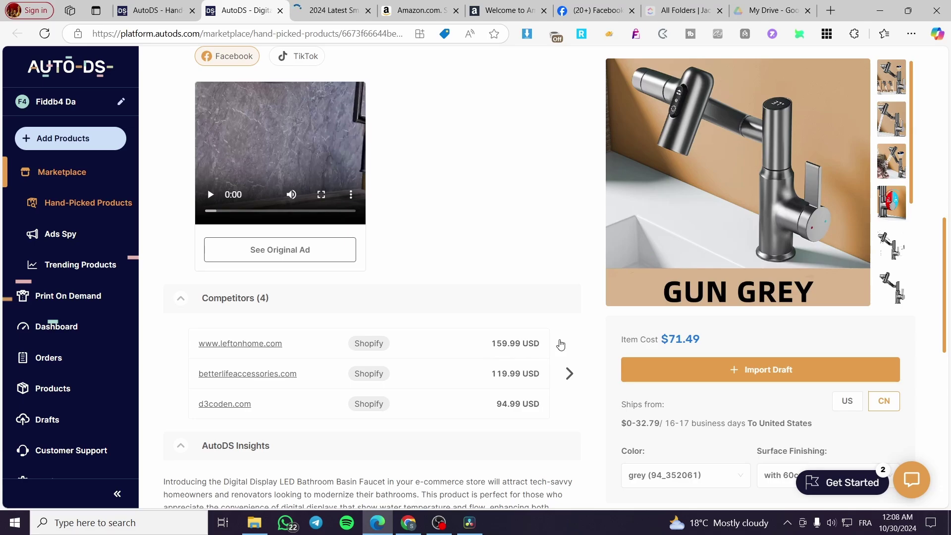
Examine the Lefton faucet's price, details and bundle offers, dismiss the Halloween discount popup, and close the competitor page
left_click(331, 10)
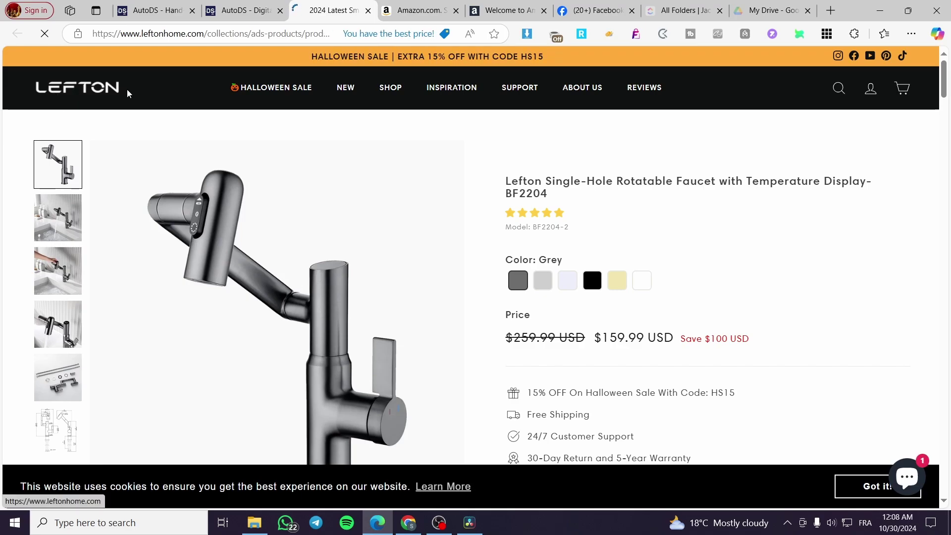
scroll(741, 258, "down", 4)
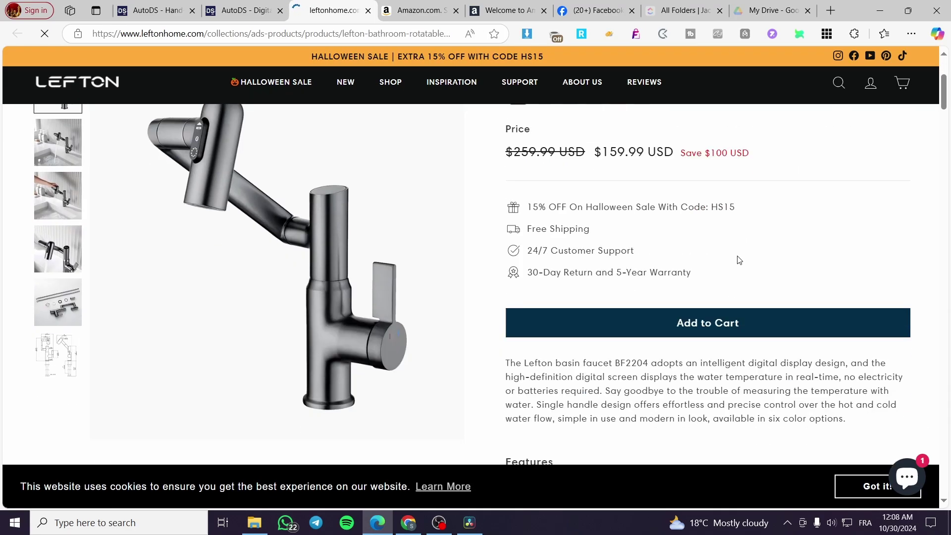
scroll(729, 260, "down", 5)
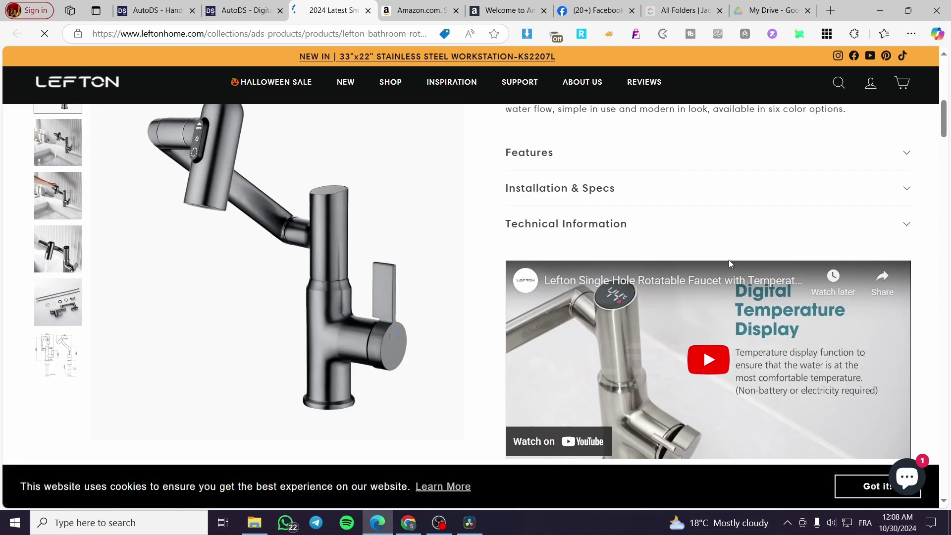
scroll(729, 260, "down", 5)
scroll(730, 260, "down", 1)
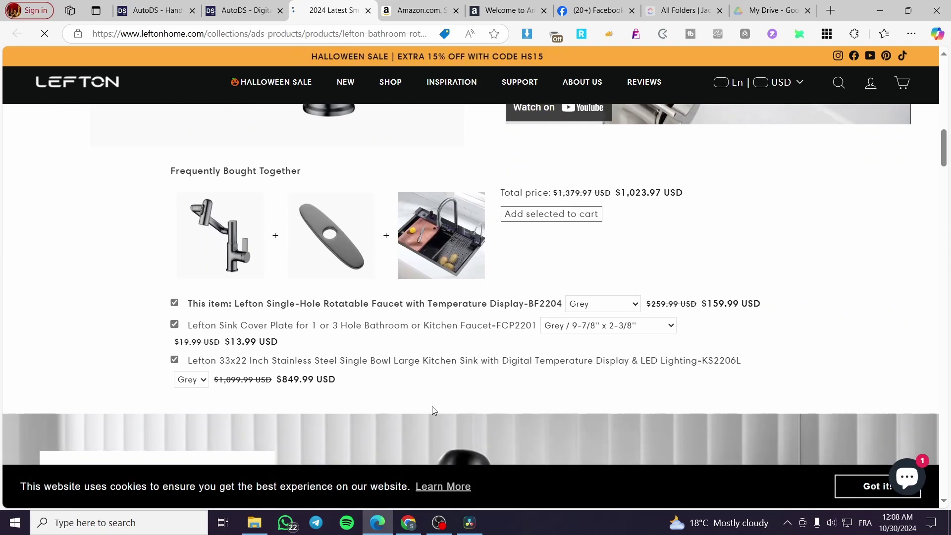
scroll(520, 365, "up", 10)
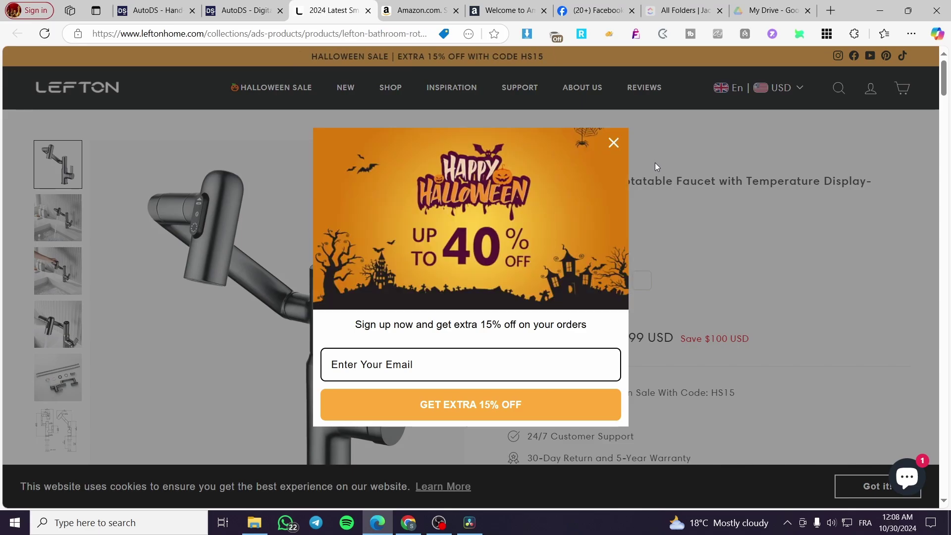
left_click(613, 143)
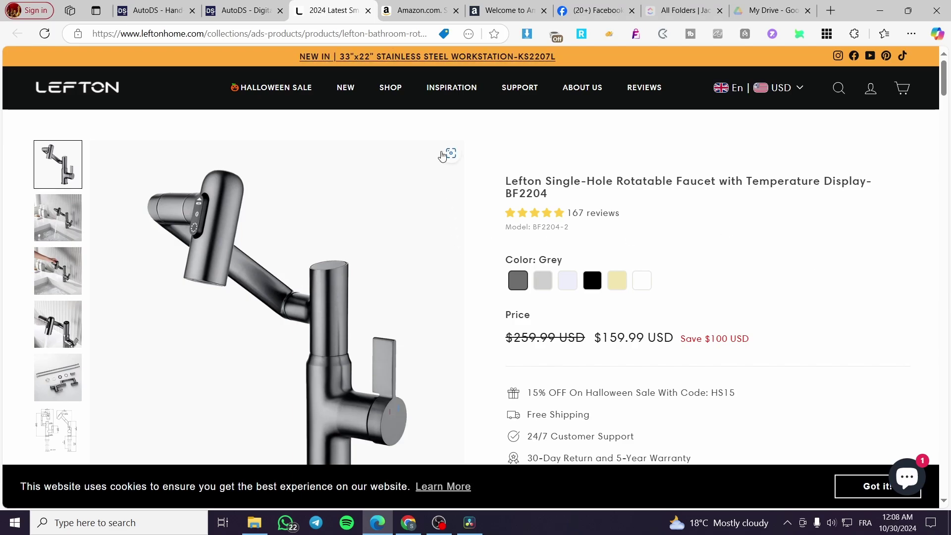
left_click(367, 11)
Switch to Amazon, browse the home page's product sections, and open the Nintendo Switch console under Most wished for in Video Games
left_click(324, 7)
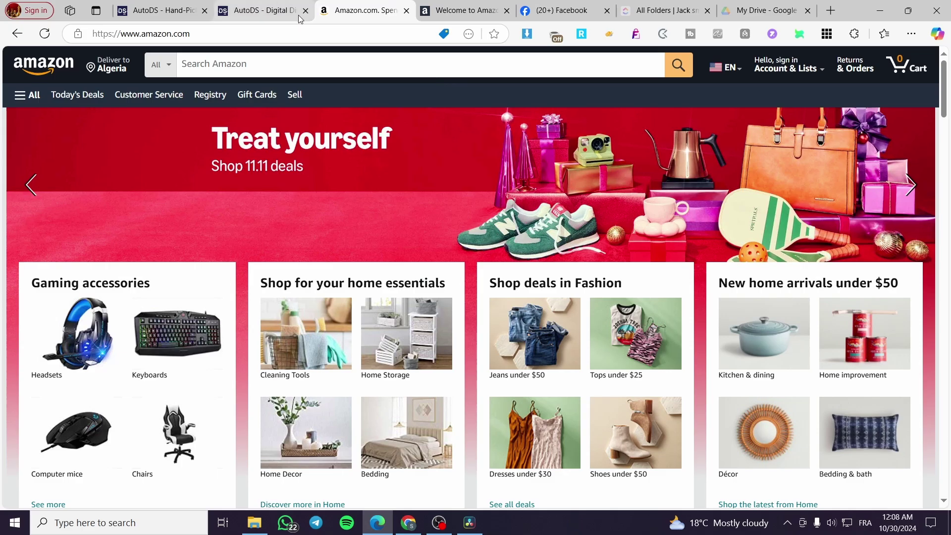
scroll(522, 221, "down", 10)
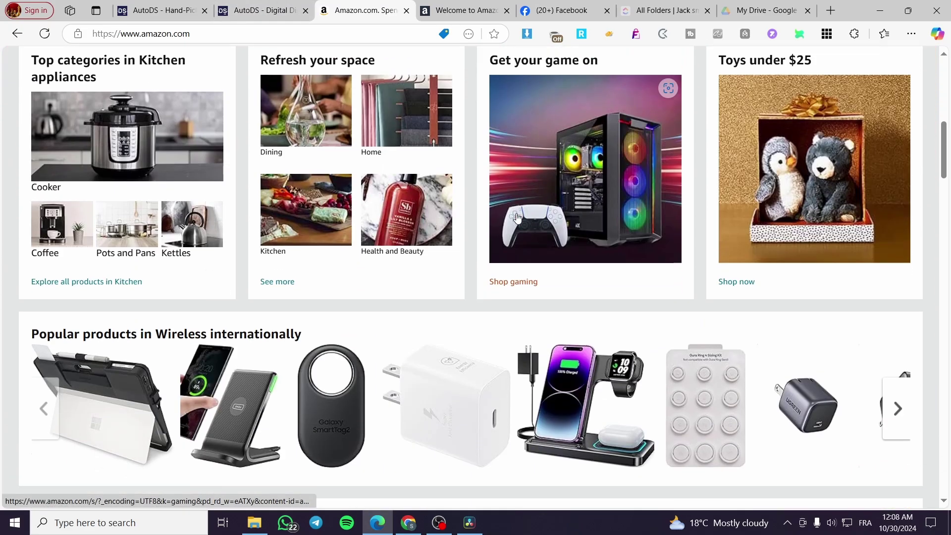
scroll(510, 224, "down", 3)
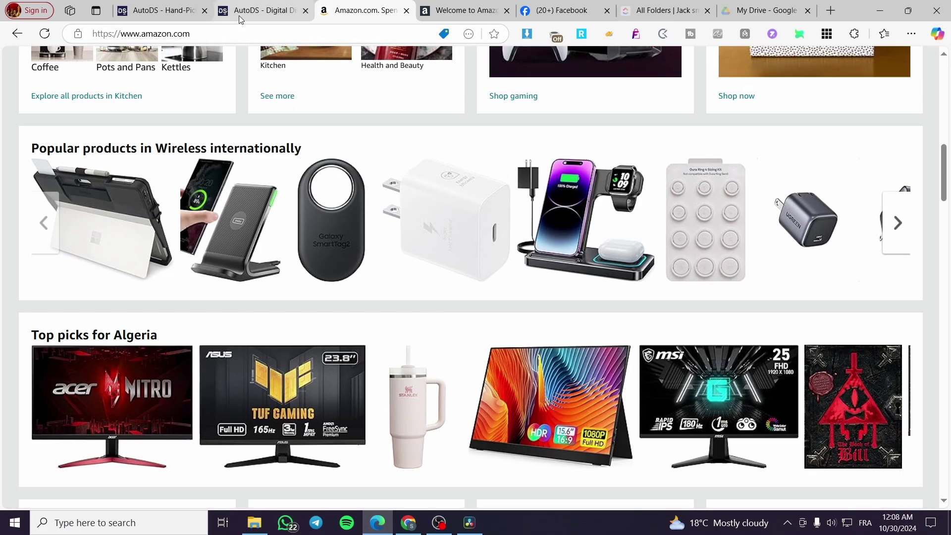
scroll(520, 245, "down", 10)
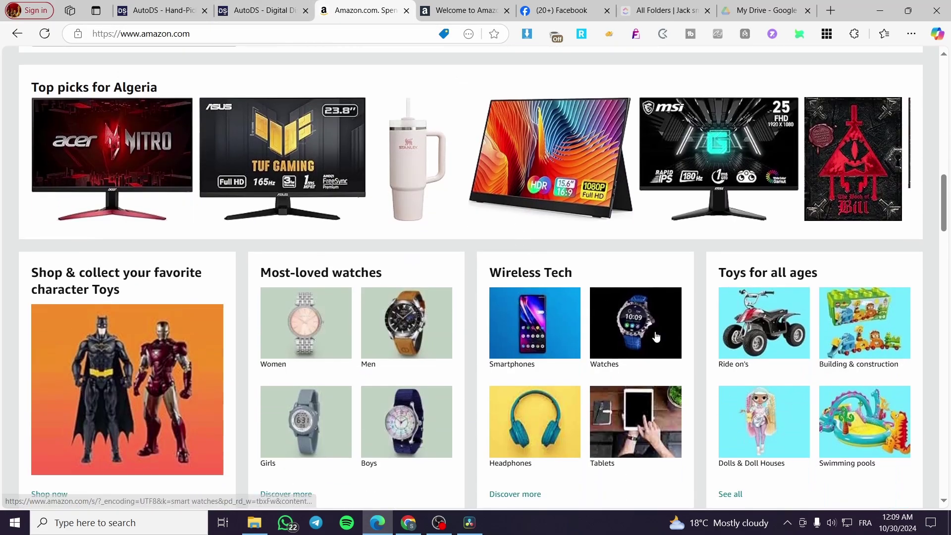
scroll(449, 318, "down", 15)
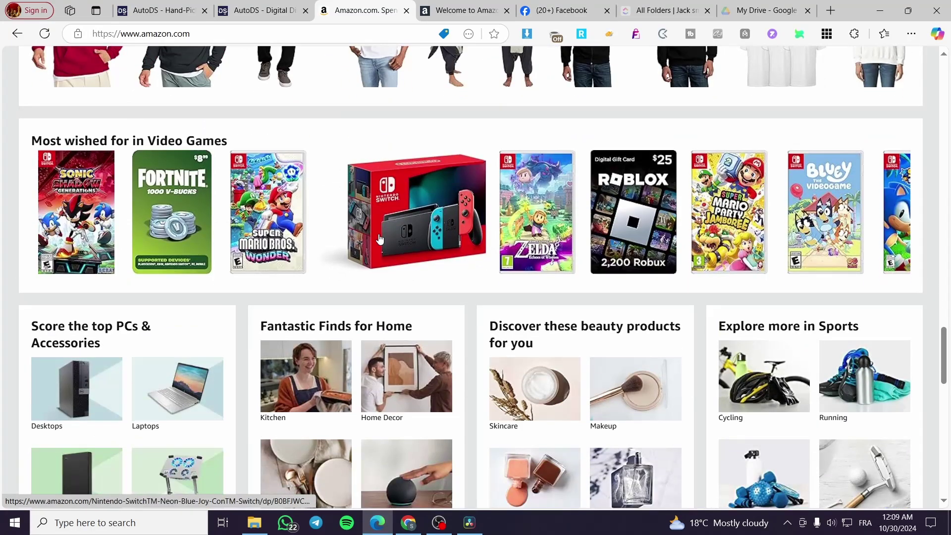
left_click(427, 256)
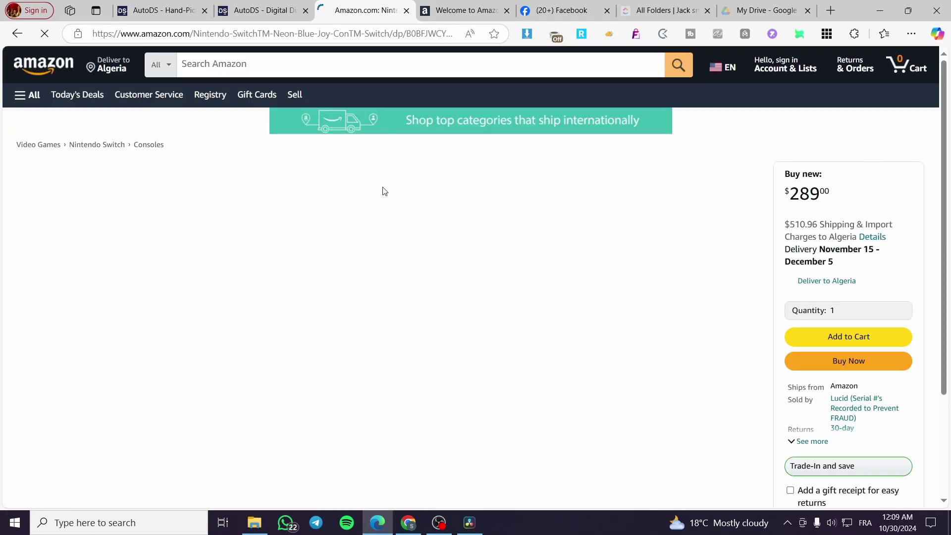
right_click(296, 92)
left_click(638, 261)
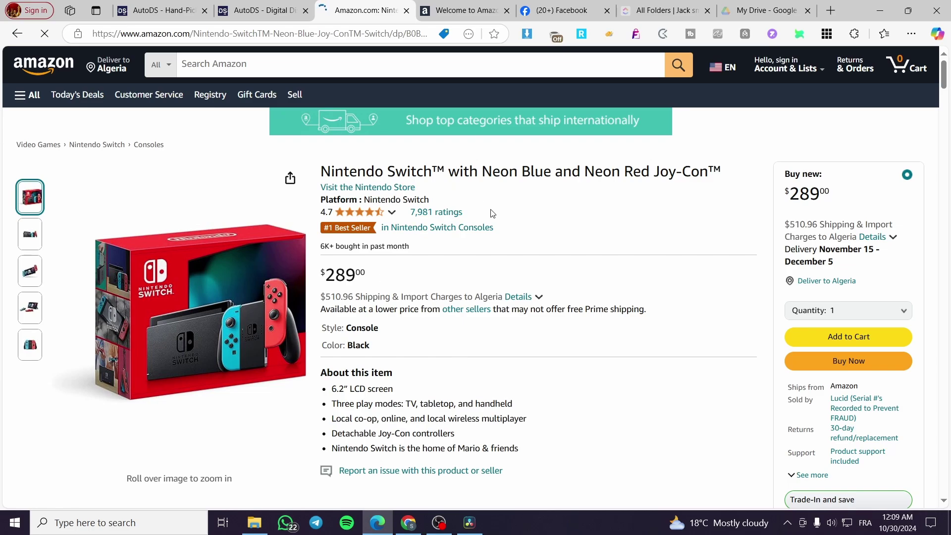
Switch from the Nintendo Switch listing to AutoDS and review the faucet's competitors, AutoDS Insights, social ads and target audience
scroll(392, 282, "down", 1)
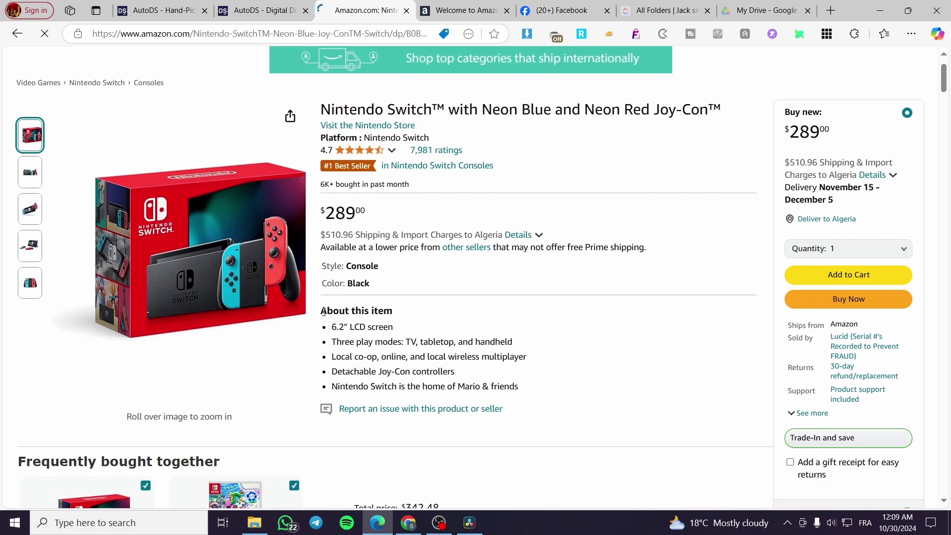
key("ctrl+shift+Tab")
scroll(396, 287, "down", 4)
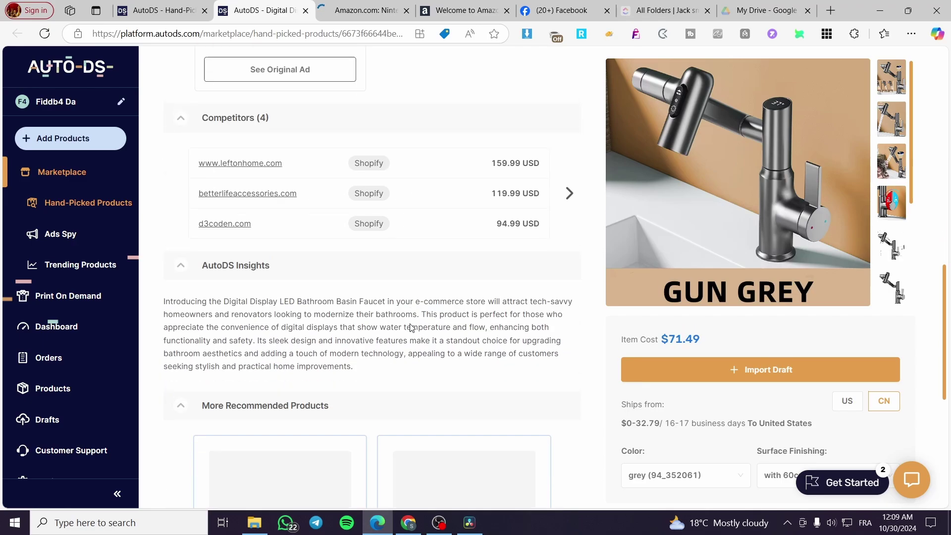
scroll(340, 329, "up", 10)
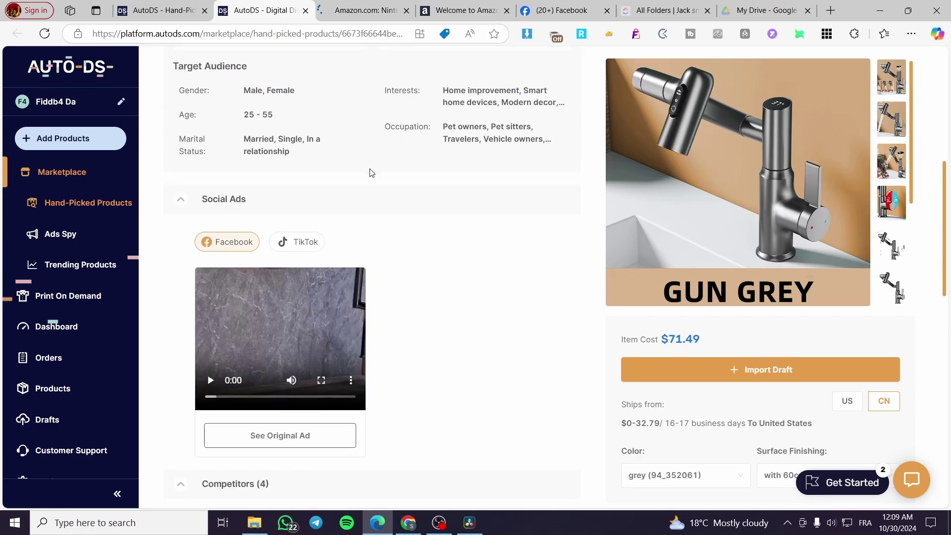
Compare the Nintendo Switch's price and details on Amazon with the faucet's AutoDS product analysis, finishing on the Amazon listing
key("ctrl+Tab")
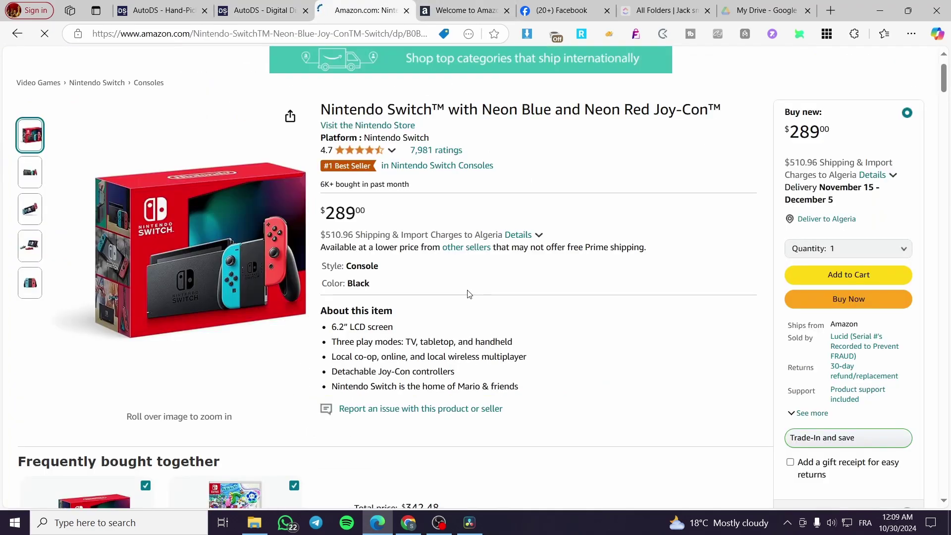
double_click(354, 213)
left_click(412, 232)
left_click(260, 10)
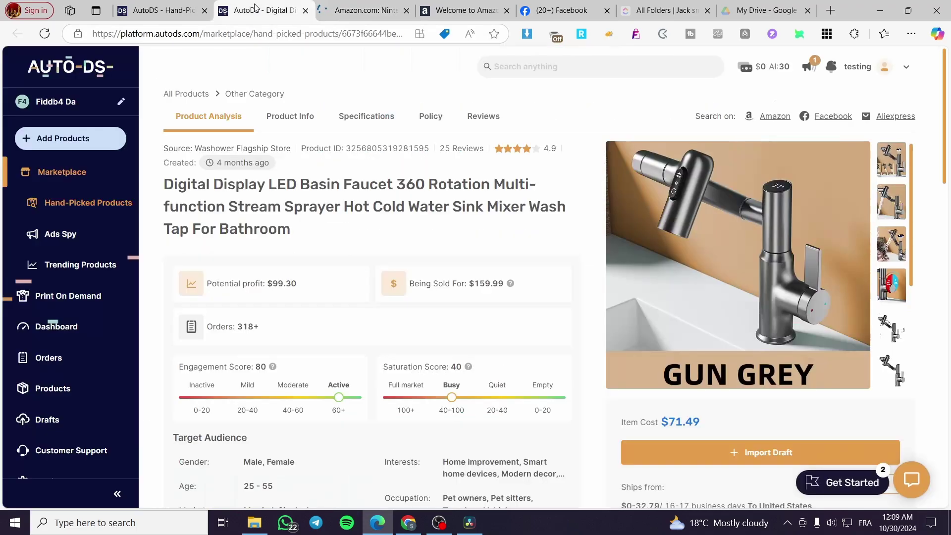
mouse_move(365, 6)
left_click(357, 10)
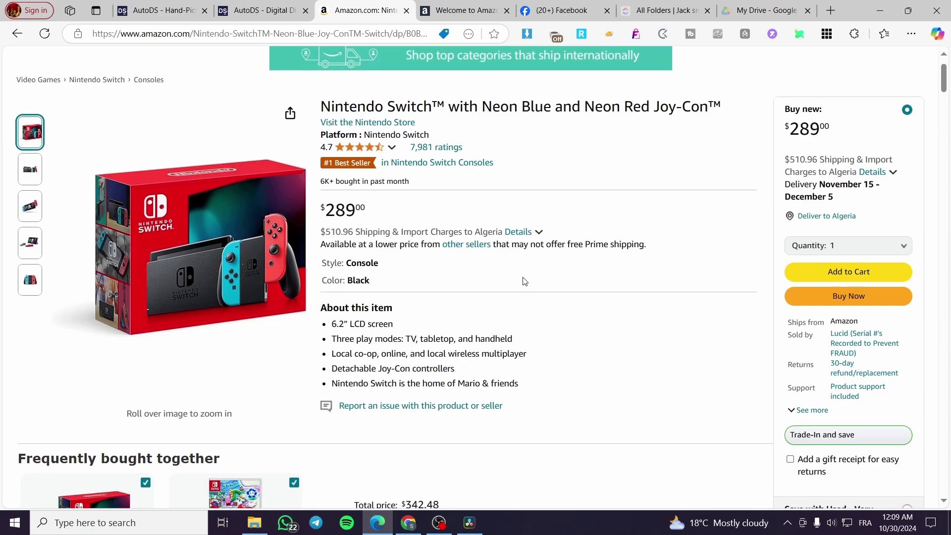
scroll(523, 278, "down", 2)
scroll(519, 279, "up", 4)
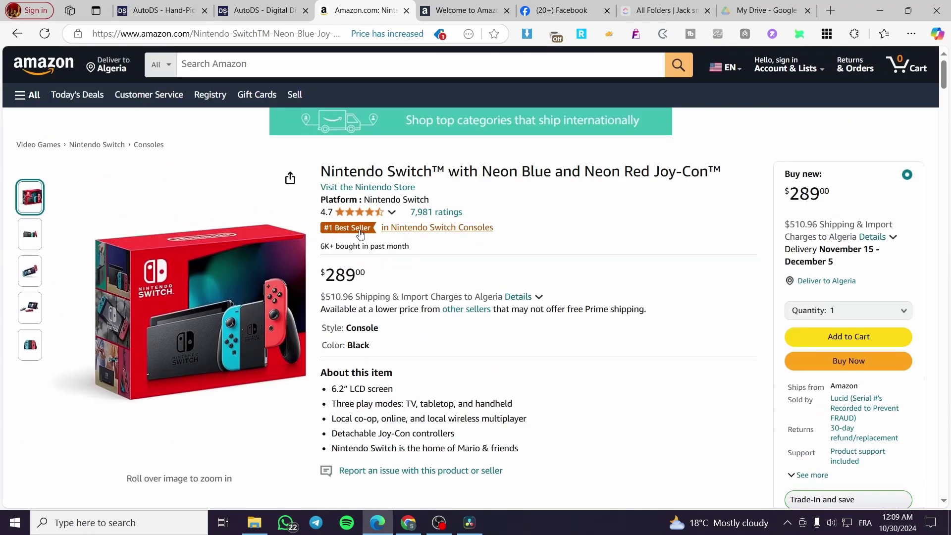
Open Amazon's Sell page and review the seller account sign-up offer and New Seller Incentives
left_click(304, 97)
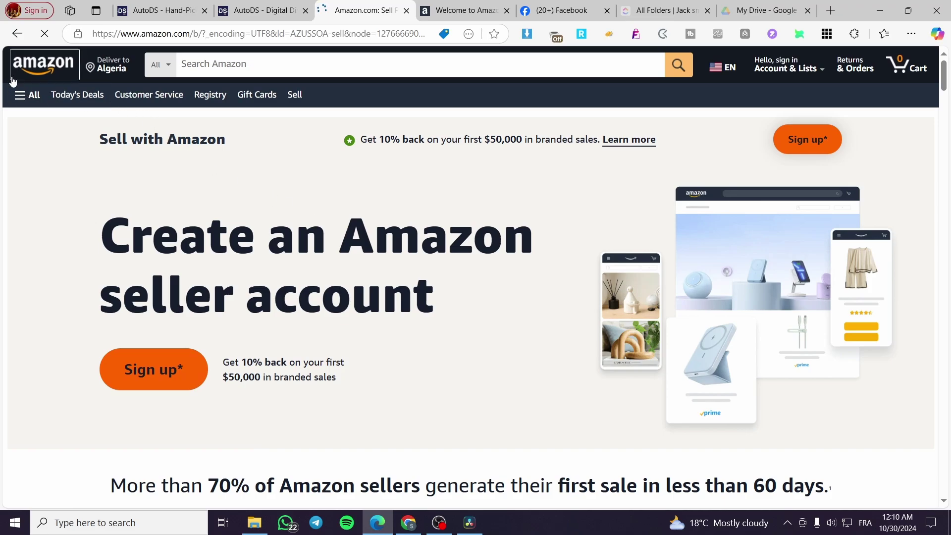
scroll(285, 297, "down", 10)
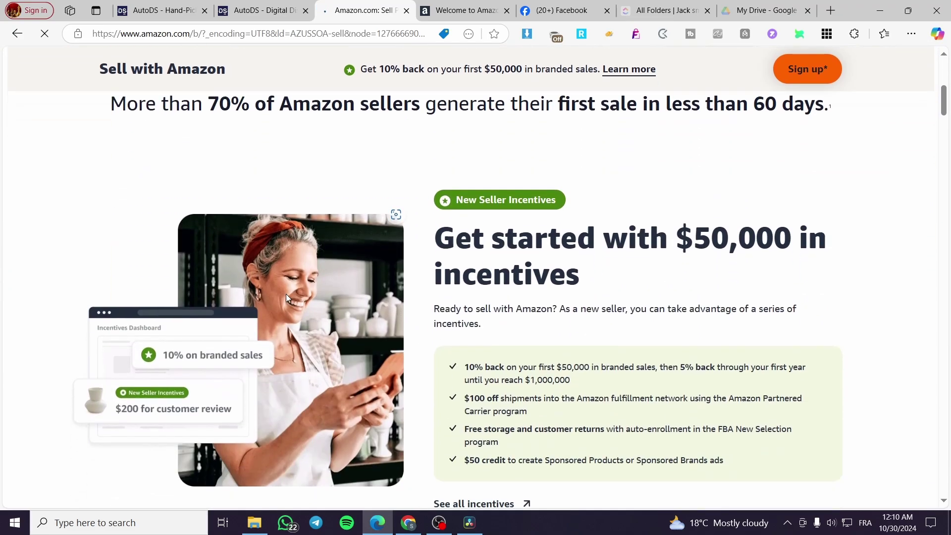
scroll(263, 287, "up", 6)
scroll(243, 285, "up", 4)
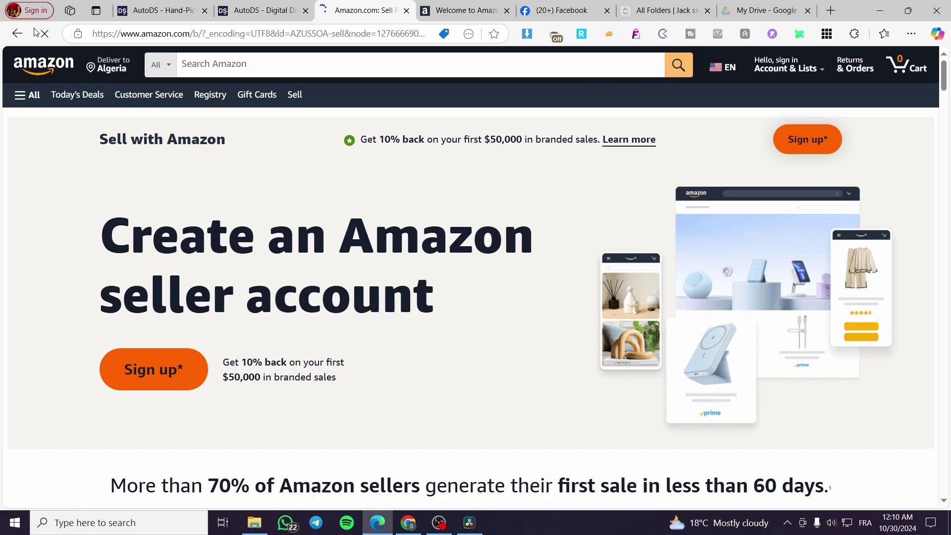
Go back to the Nintendo Switch listing and switch to the faucet's product page in AutoDS
key("alt+Left")
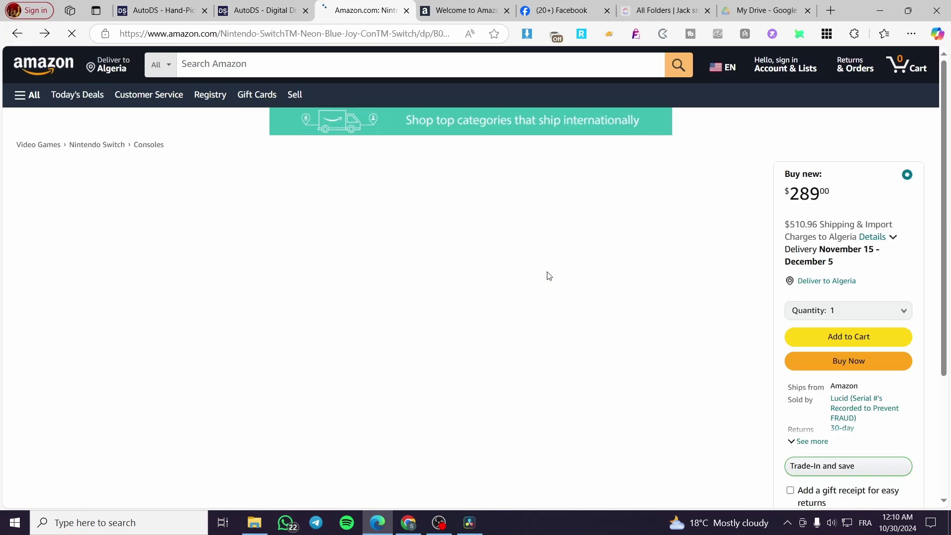
scroll(466, 347, "down", 5)
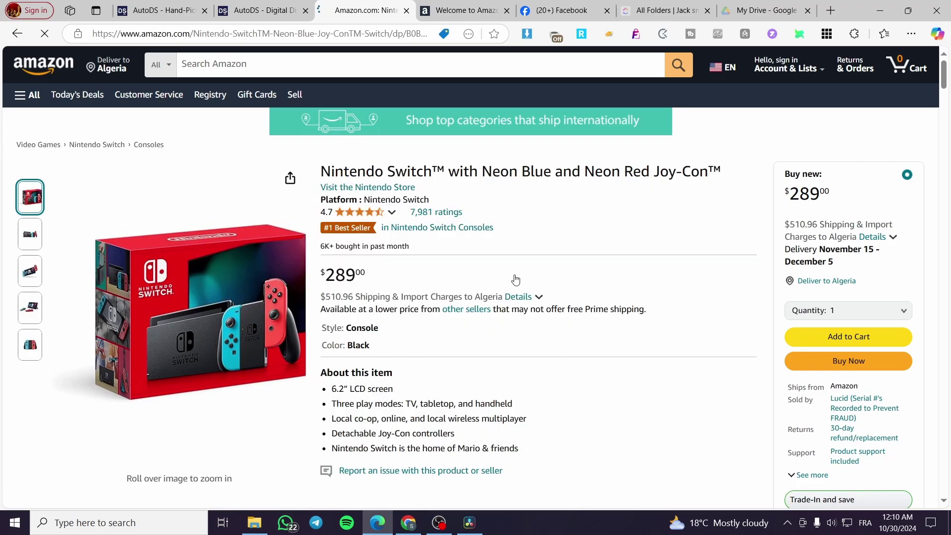
left_click(263, 9)
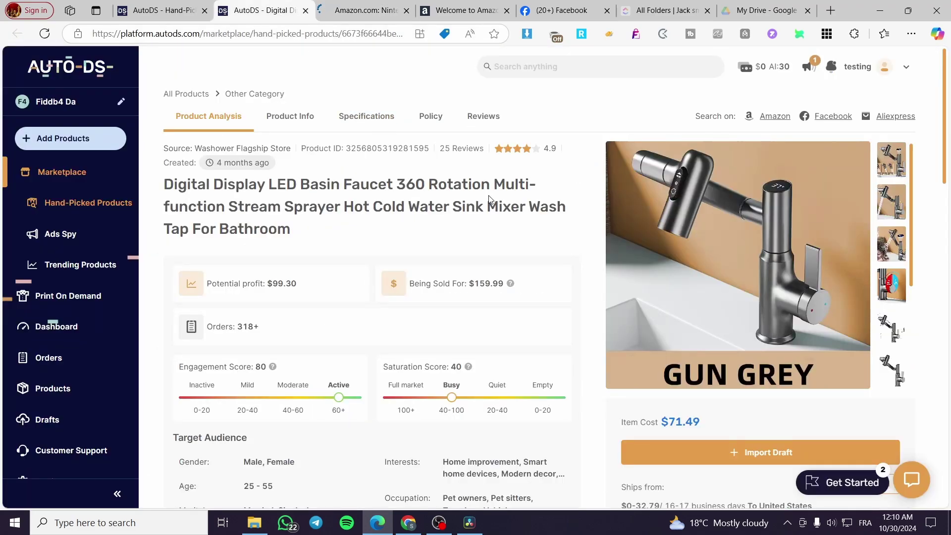